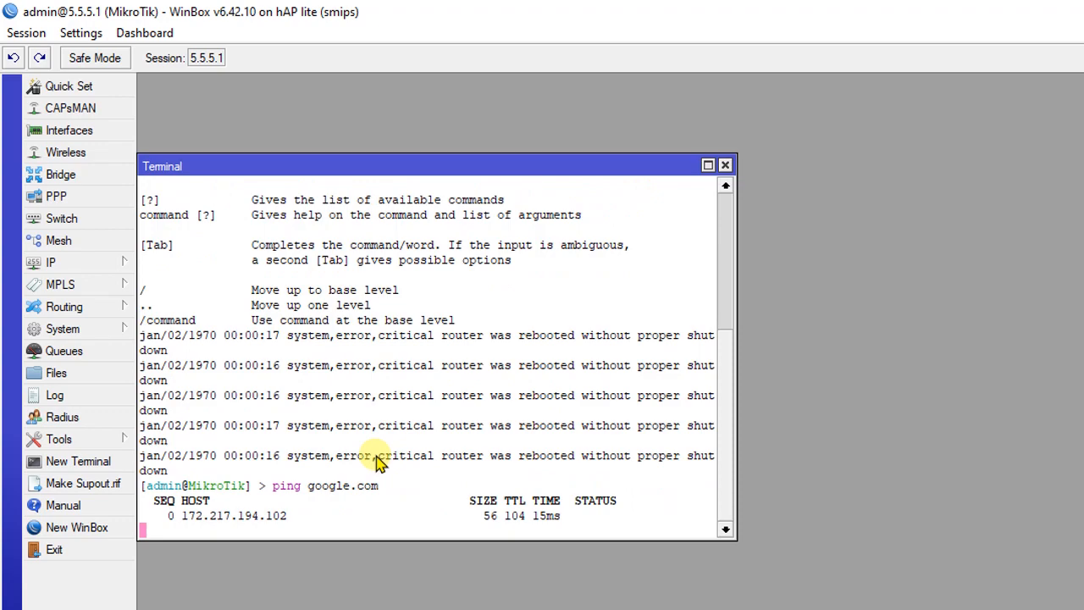
# Step: Stop the router's ping, run a short ping to google.com from the Windows Command Prompt, and close the WinBox terminal
pyautogui.hotkey('ctrl', 'c')
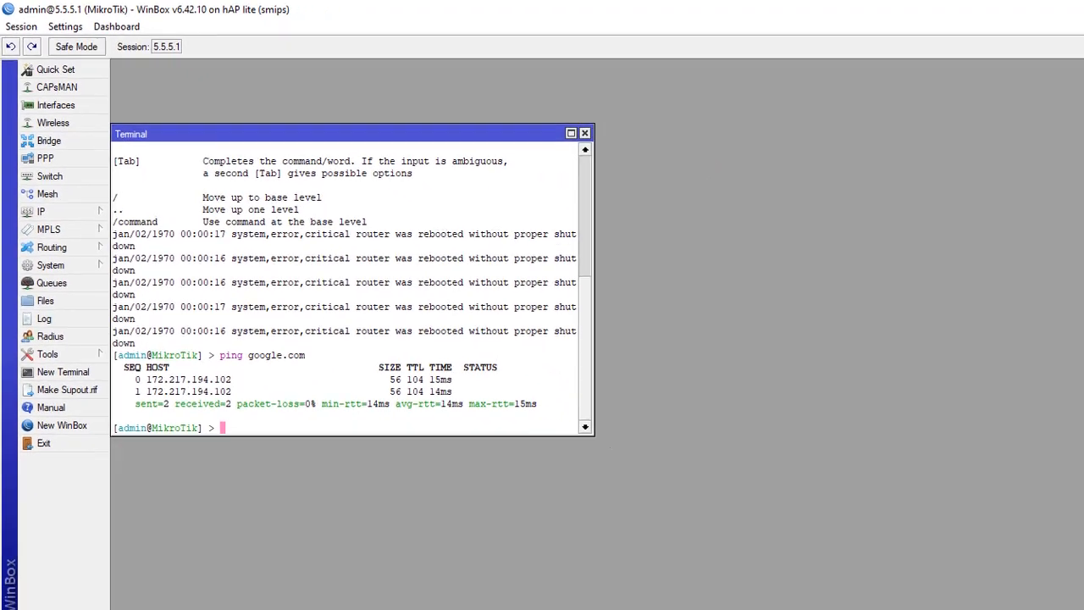
pyautogui.click(613, 596)
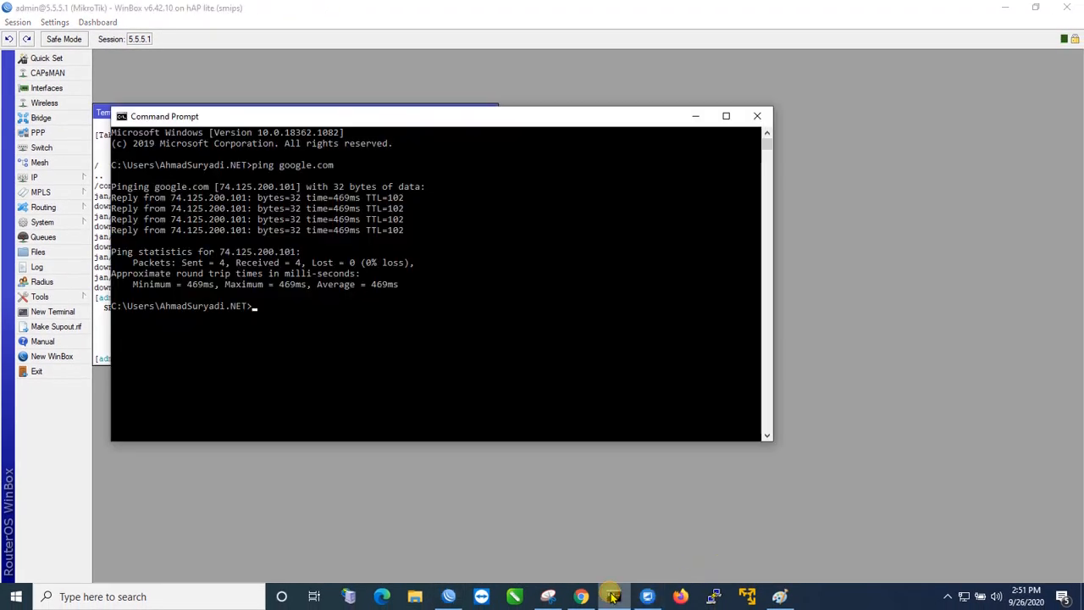
pyautogui.write('ping google.com')
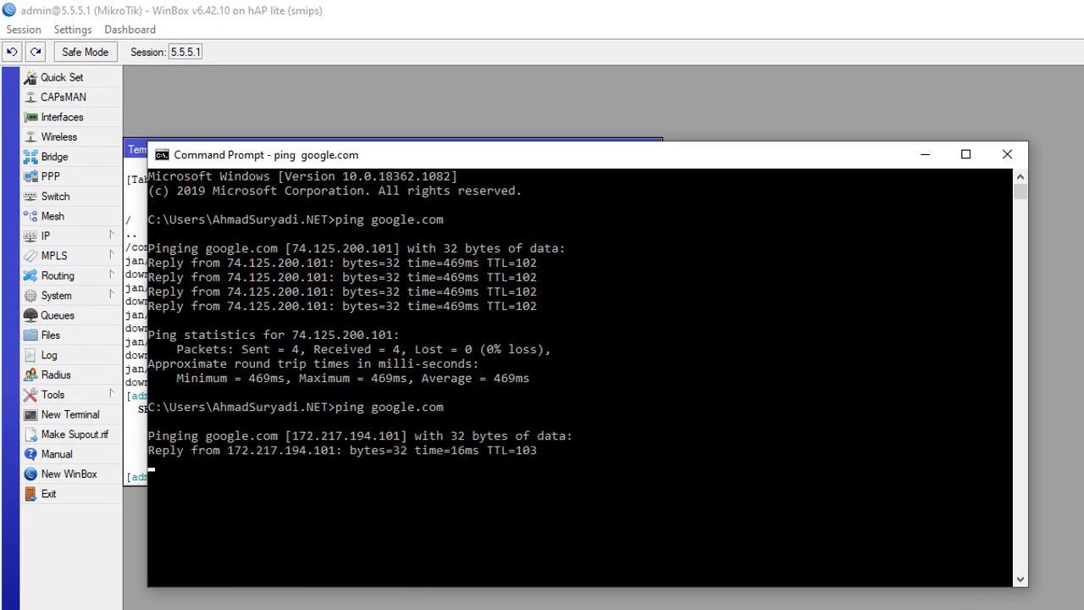
pyautogui.hotkey('ctrl', 'c')
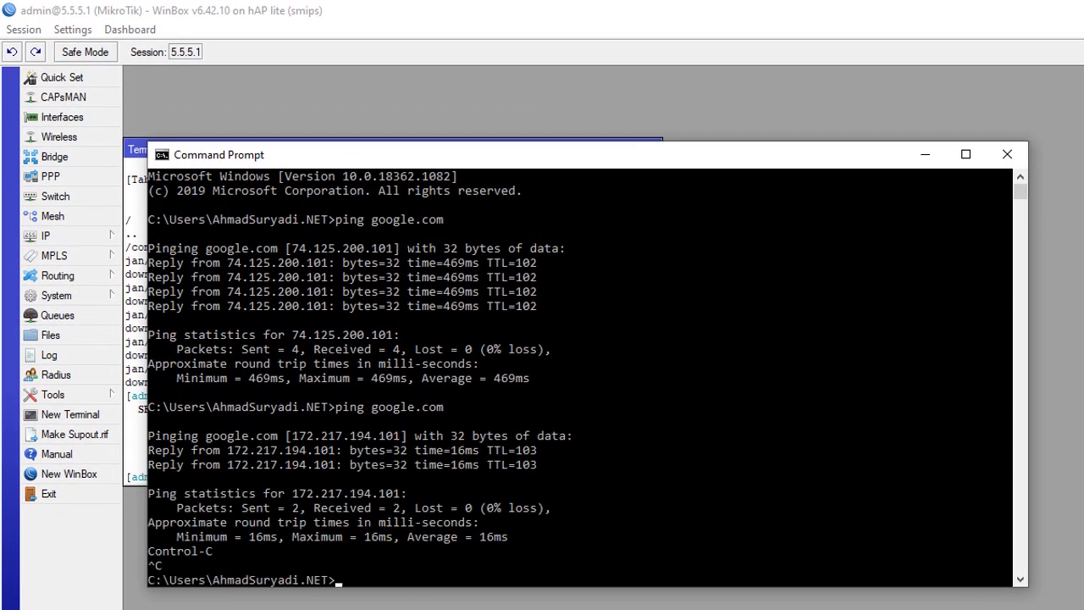
pyautogui.click(925, 155)
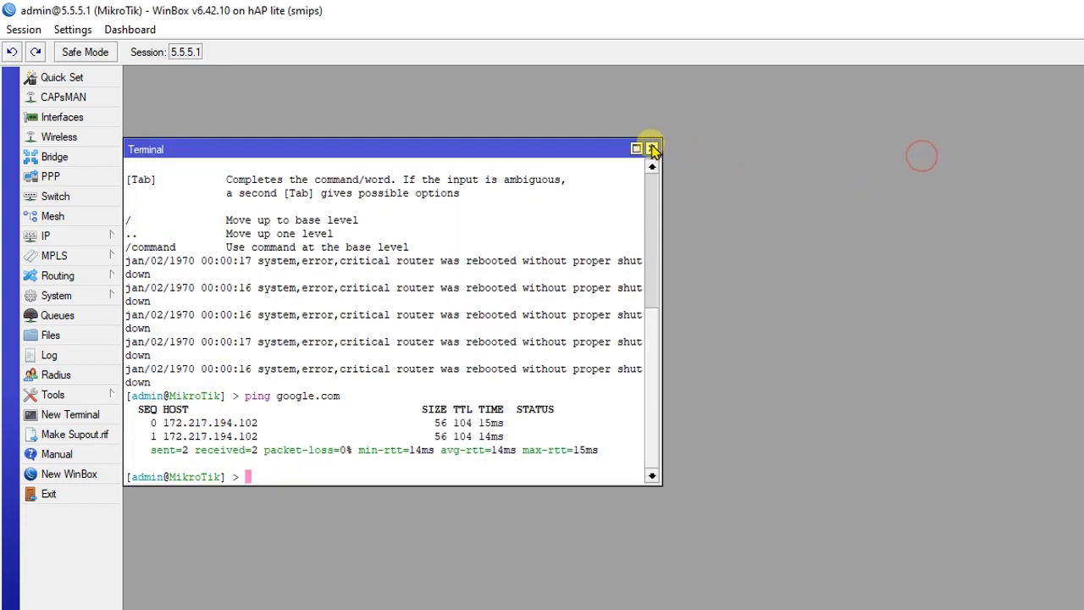
pyautogui.click(651, 149)
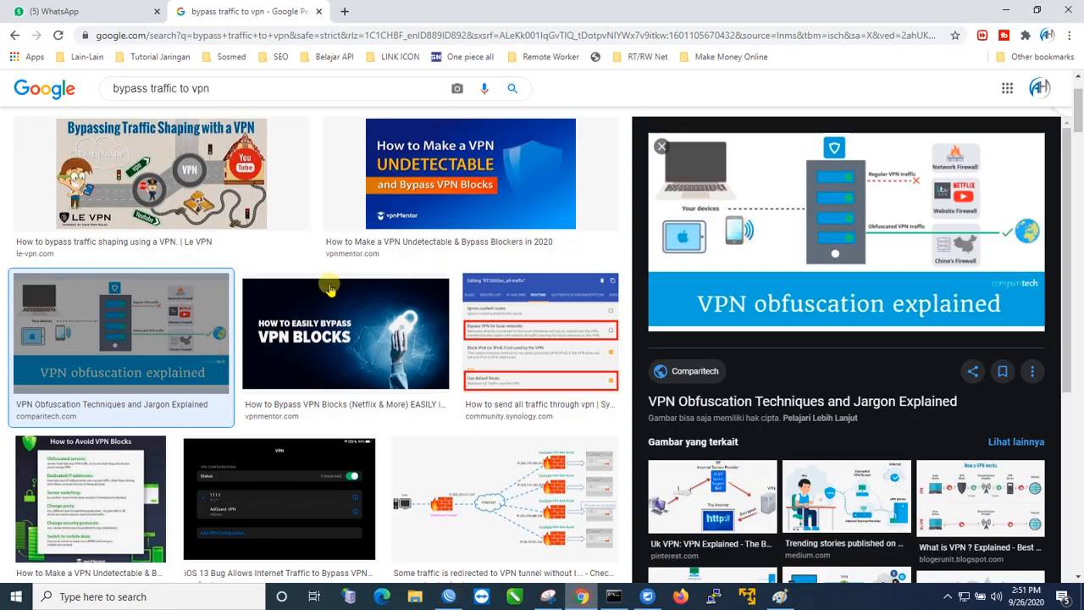
# Step: Open speedtest.cbn.id in a new browser tab
pyautogui.click(345, 11)
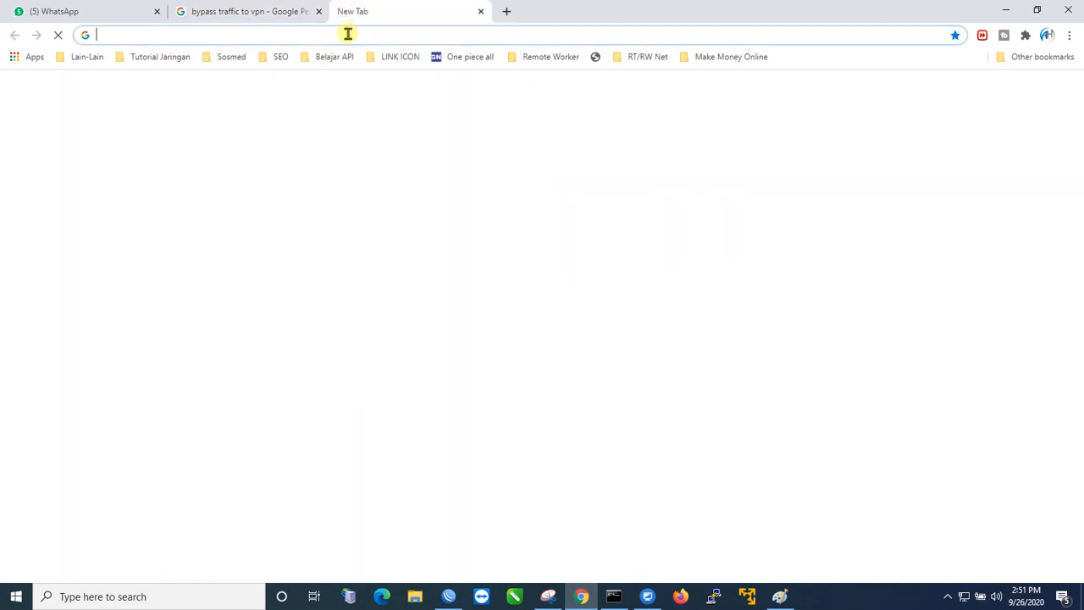
pyautogui.write('speedtest.cbn.i')
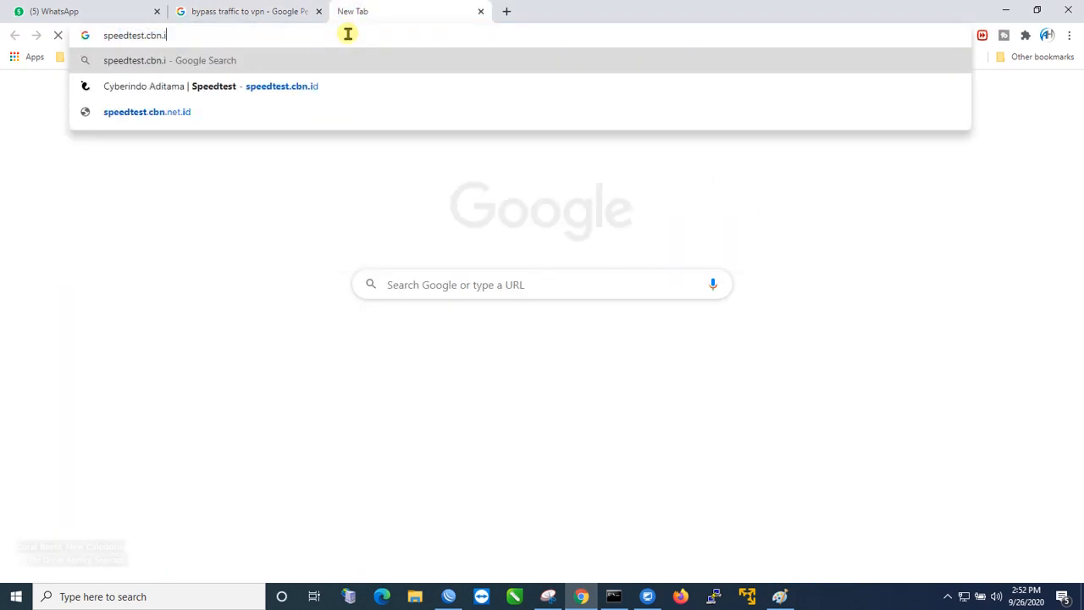
pyautogui.press('BackSpace')
pyautogui.press('BackSpace')
pyautogui.press('BackSpace')
pyautogui.press('BackSpace')
pyautogui.press('BackSpace')
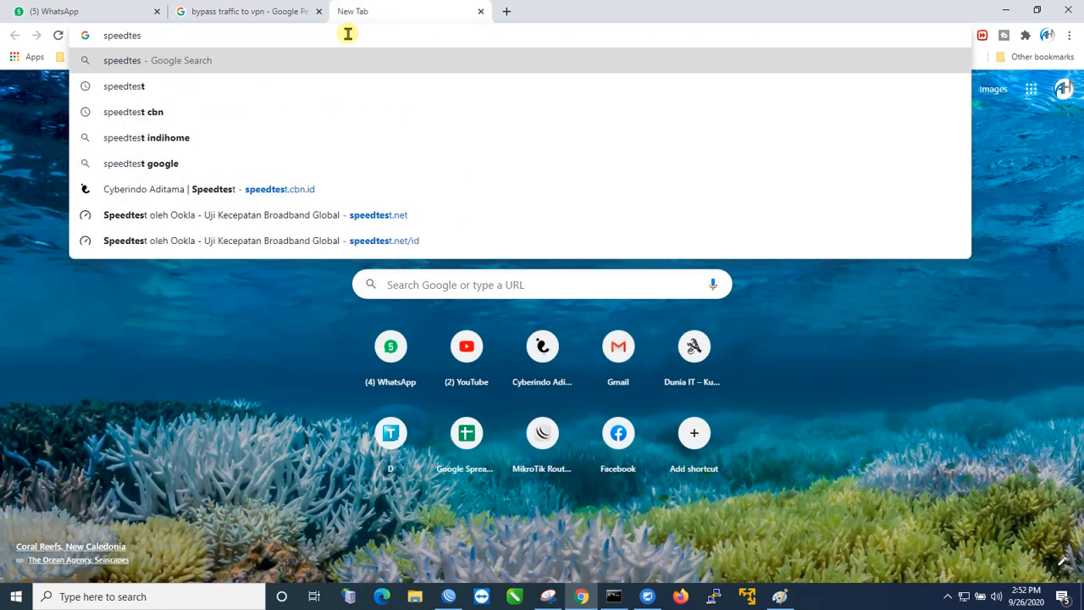
pyautogui.write('t.cbn.id')
pyautogui.press('Return')
pyautogui.click(347, 34)
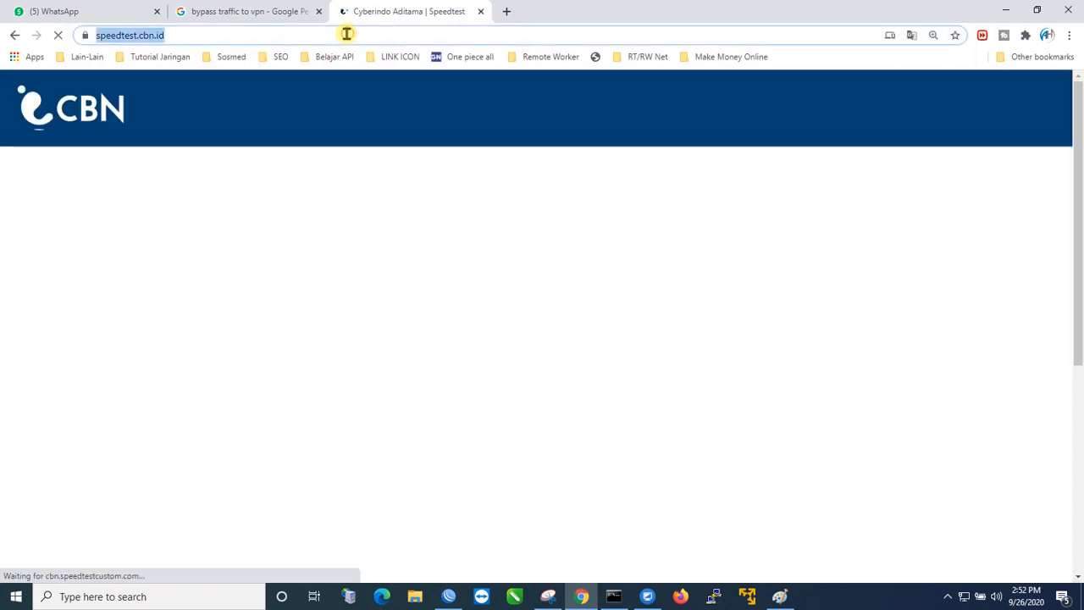
# Step: Replace the page address with a Google search for "speedtest"
pyautogui.click(341, 33)
pyautogui.press('BackSpace')
pyautogui.press('BackSpace')
pyautogui.press('BackSpace')
pyautogui.press('BackSpace')
pyautogui.press('BackSpace')
pyautogui.press('BackSpace')
pyautogui.press('BackSpace')
pyautogui.press('BackSpace')
pyautogui.press('BackSpace')
pyautogui.press('BackSpace')
pyautogui.press('BackSpace')
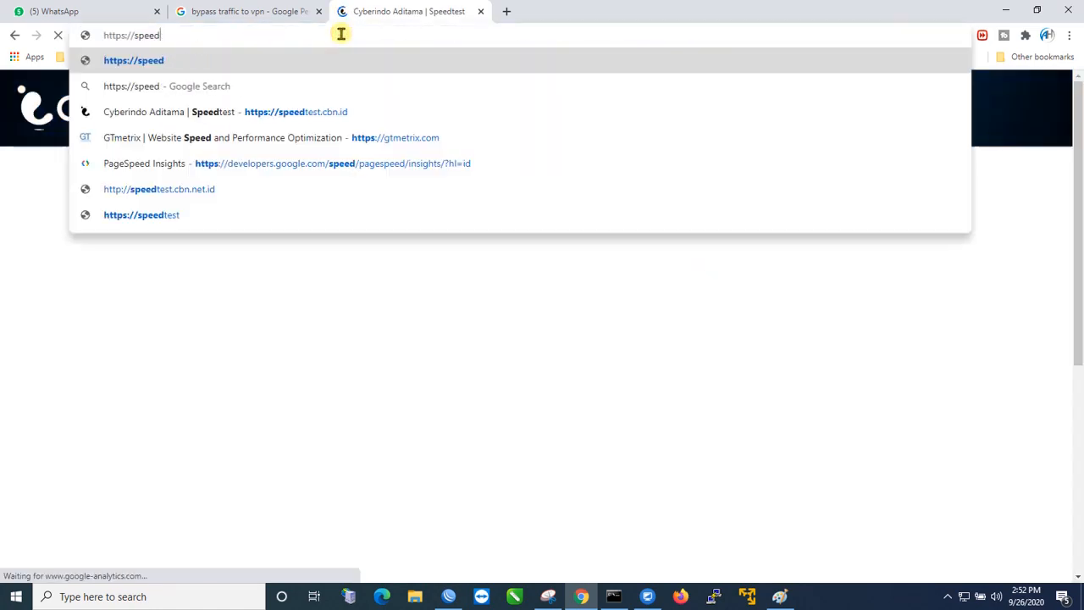
pyautogui.press('BackSpace')
pyautogui.press('BackSpace')
pyautogui.press('BackSpace')
pyautogui.press('BackSpace')
pyautogui.press('BackSpace')
pyautogui.press('BackSpace')
pyautogui.press('BackSpace')
pyautogui.press('BackSpace')
pyautogui.press('BackSpace')
pyautogui.press('BackSpace')
pyautogui.press('BackSpace')
pyautogui.press('BackSpace')
pyautogui.press('BackSpace')
pyautogui.write('speedtest.cbn.id')
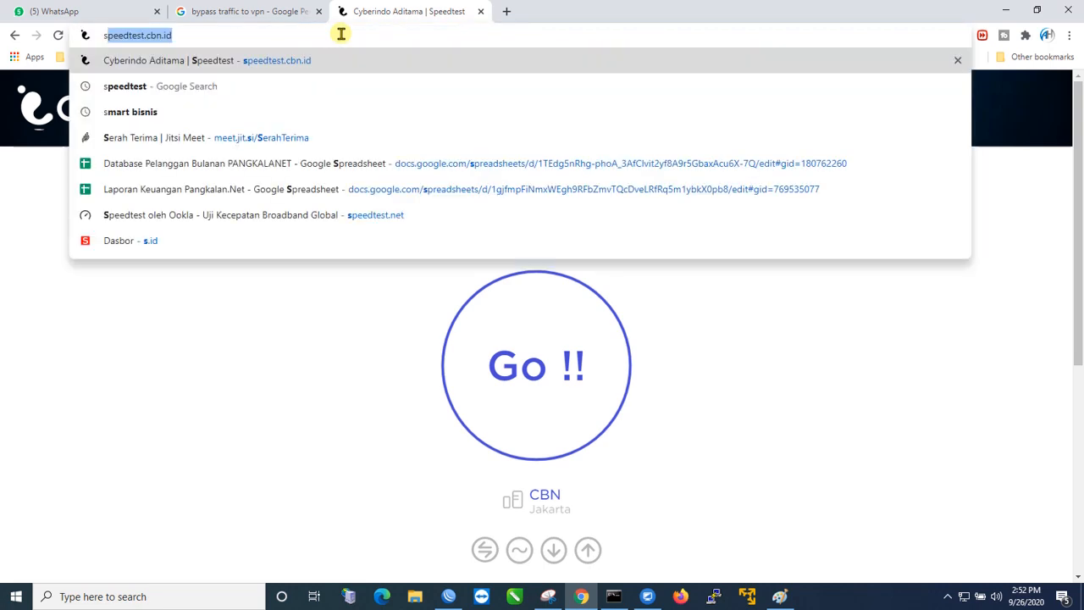
pyautogui.press('Right')
pyautogui.press('BackSpace')
pyautogui.press('BackSpace')
pyautogui.press('BackSpace')
pyautogui.press('BackSpace')
pyautogui.press('BackSpace')
pyautogui.press('BackSpace')
pyautogui.press('BackSpace')
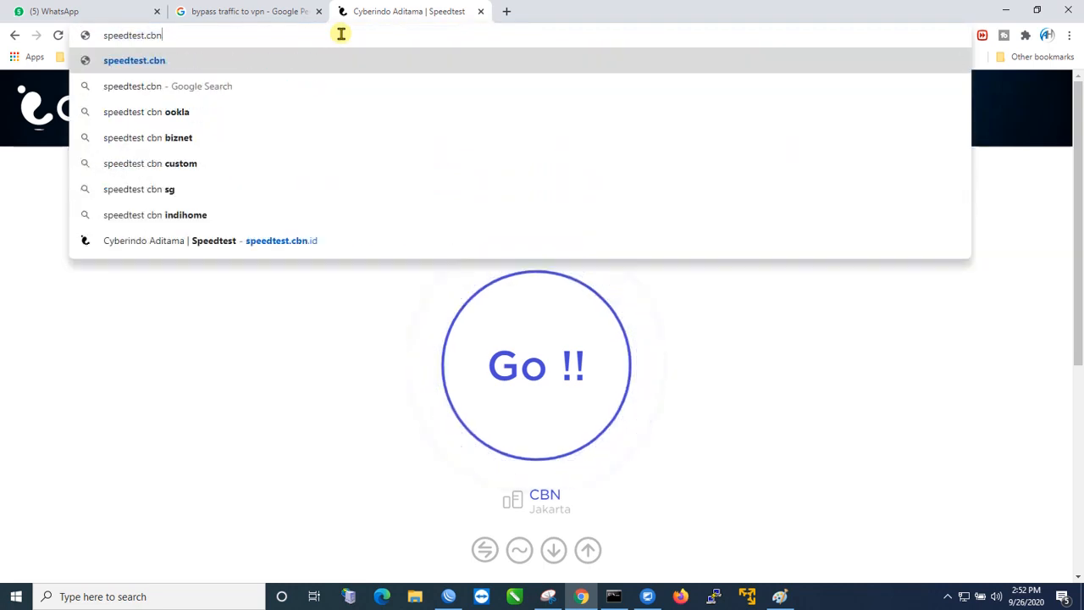
pyautogui.press('Return')
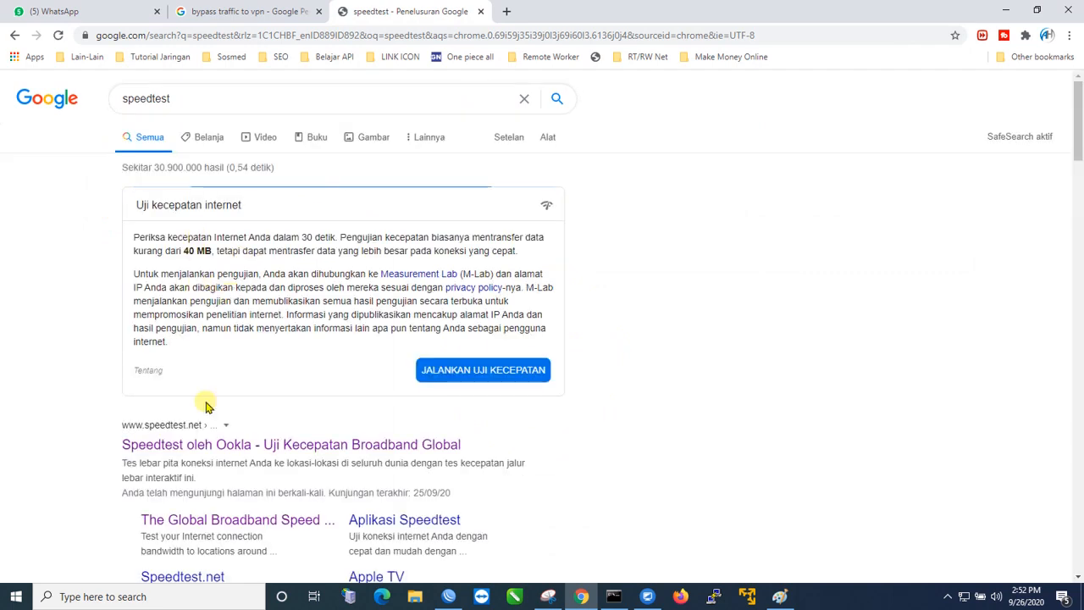
# Step: Open the Speedtest by Ookla site from the search results and run a speed test against the Biznet Networks server in Jakarta
pyautogui.click(203, 447)
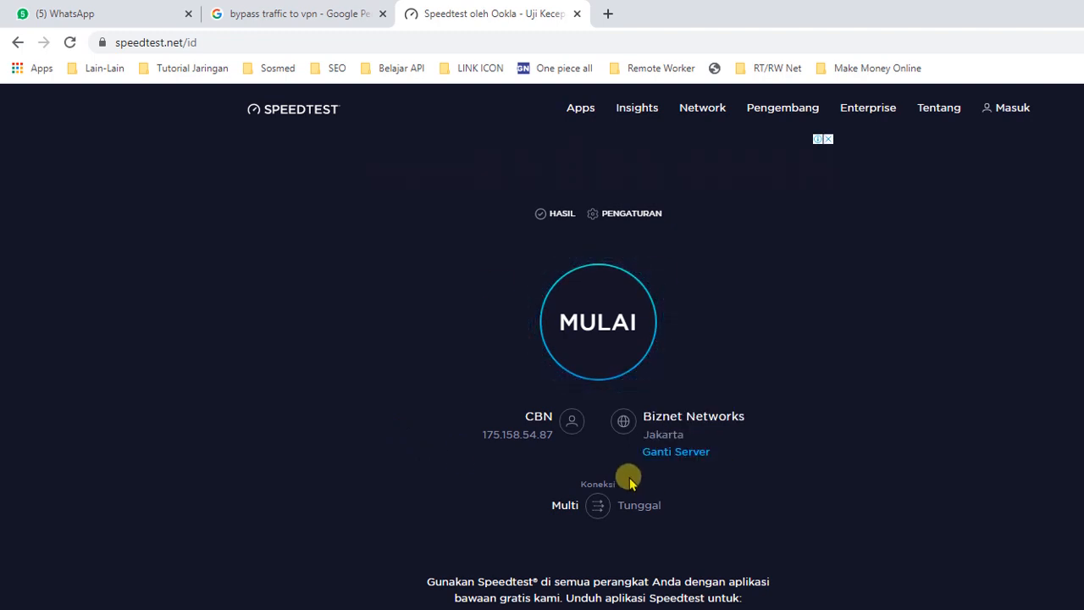
pyautogui.click(597, 330)
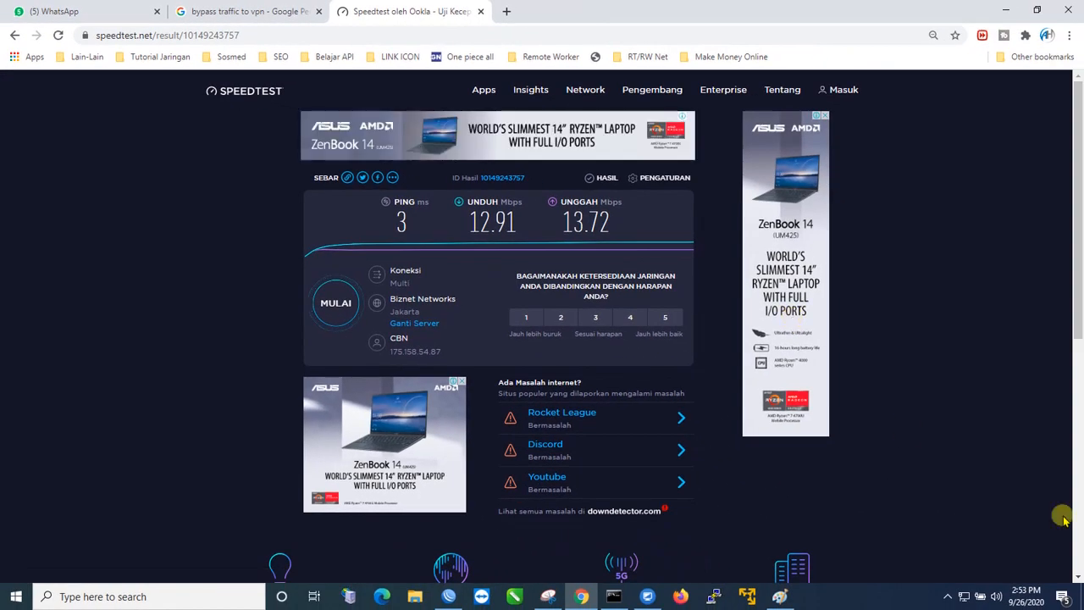
# Step: Check the network diagram in Paint, then switch to WinBox and enable the l2tp-out1 L2TP client among the PPP interfaces
pyautogui.click(779, 596)
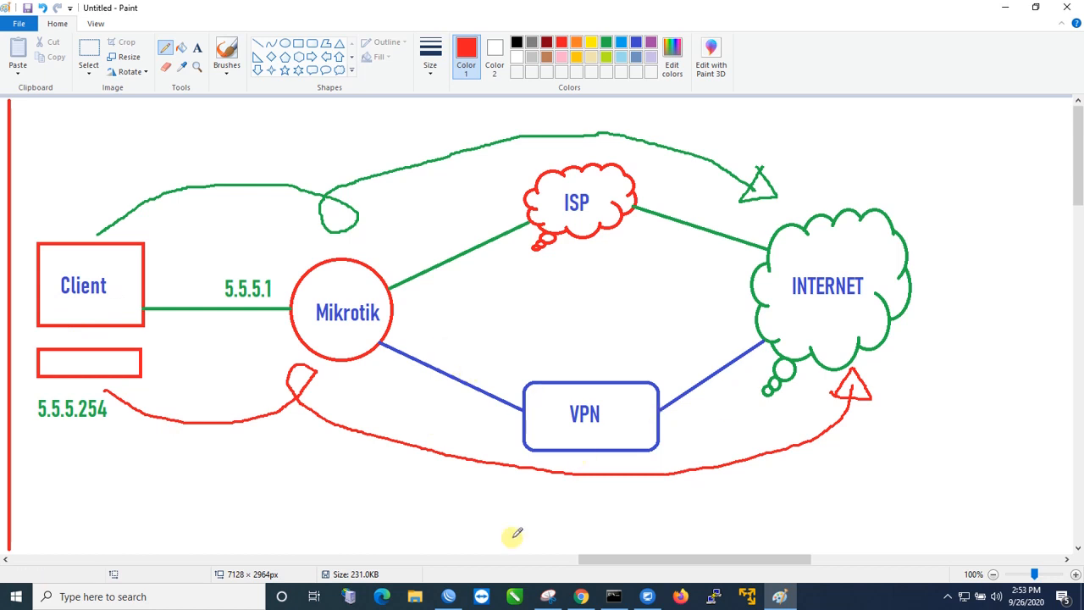
pyautogui.click(448, 596)
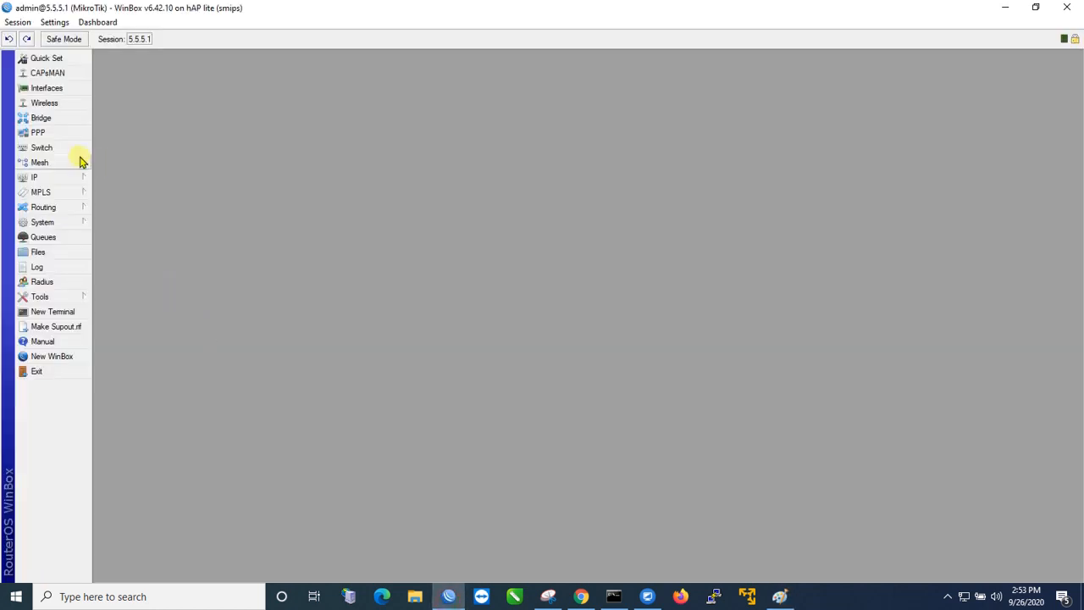
pyautogui.click(42, 133)
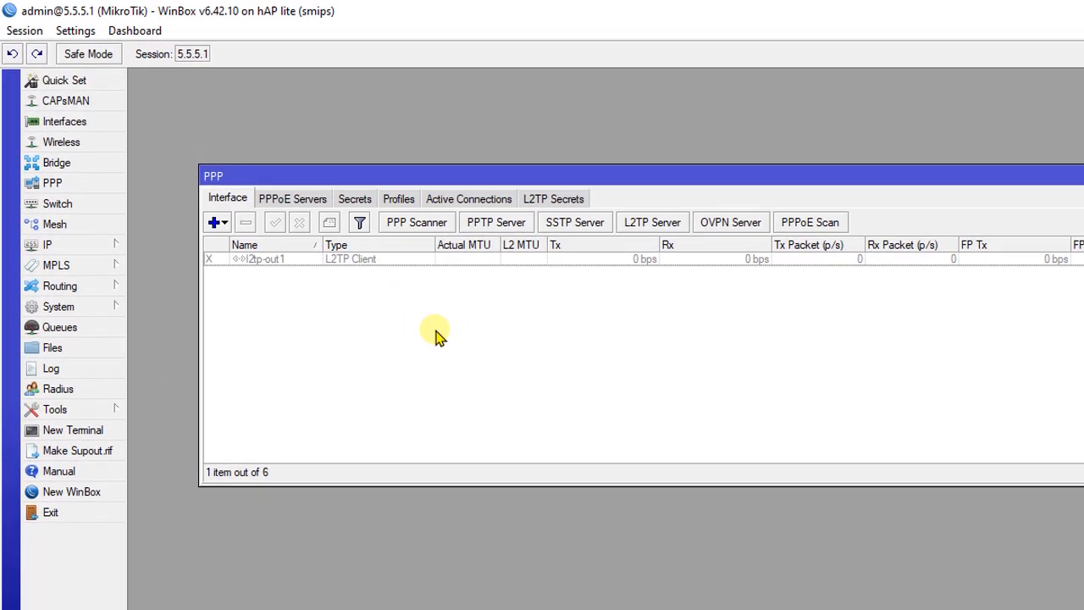
pyautogui.click(383, 261)
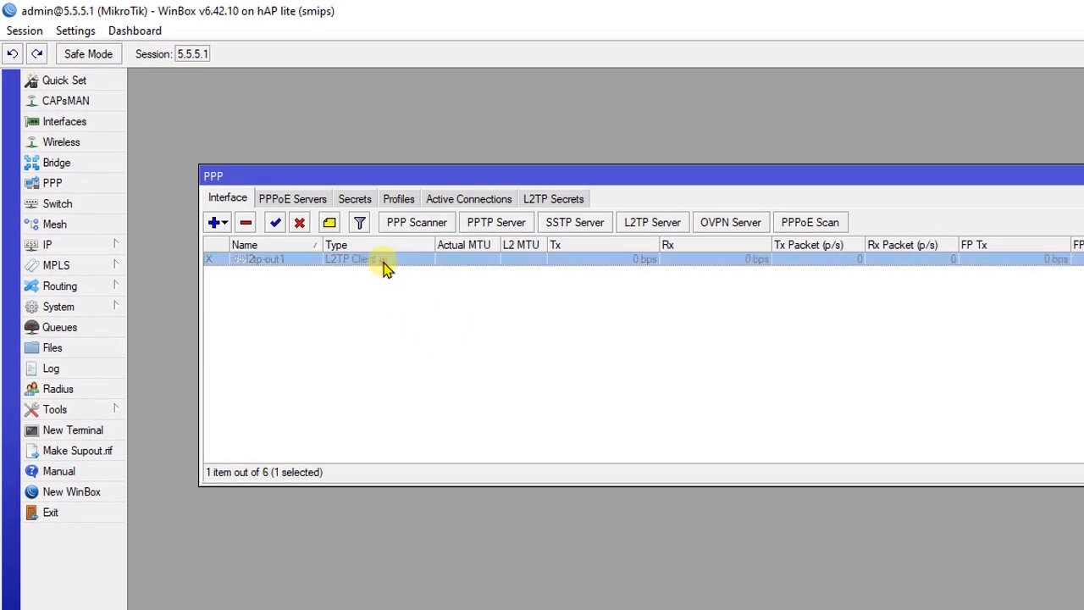
pyautogui.click(276, 223)
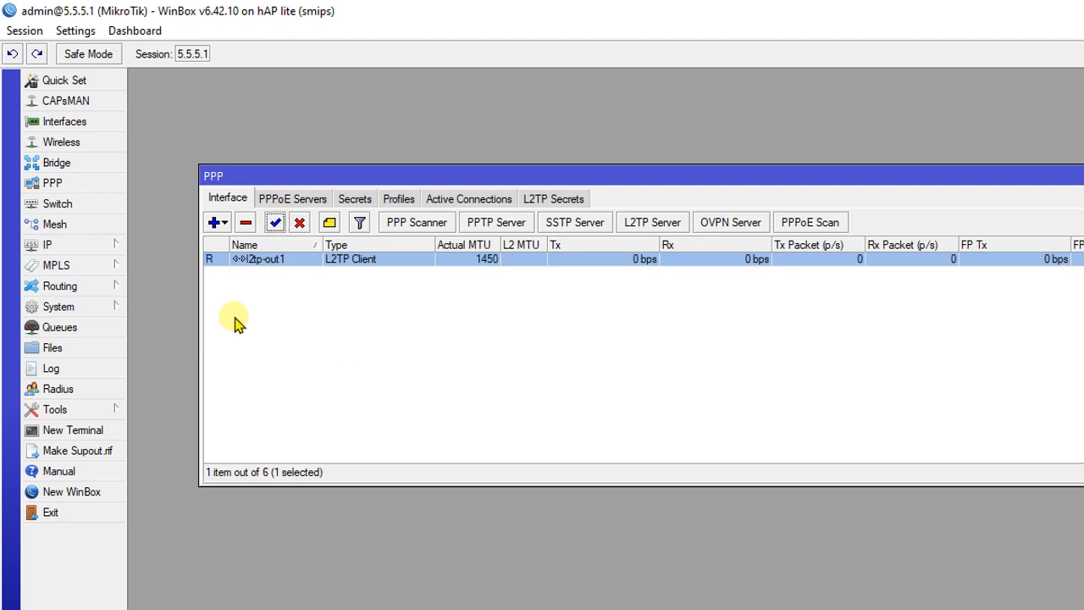
pyautogui.click(218, 223)
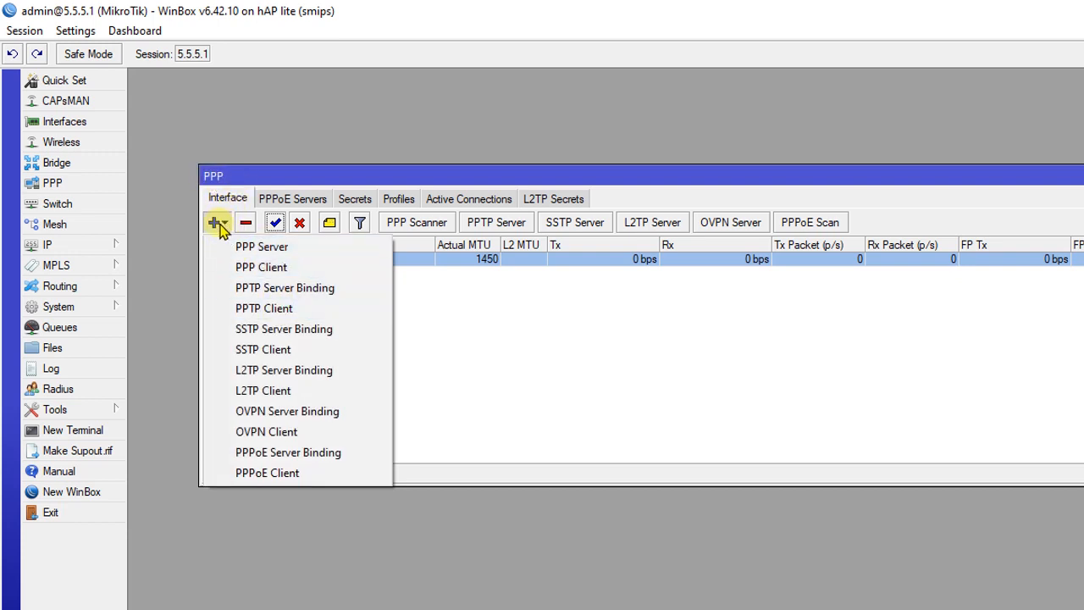
pyautogui.click(264, 391)
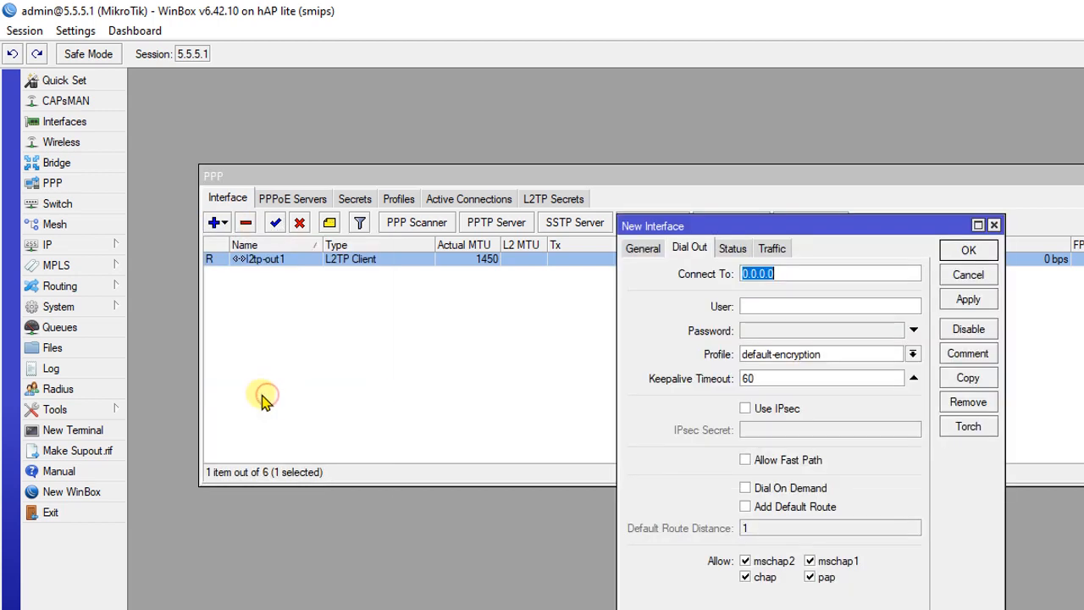
pyautogui.moveTo(802, 275); pyautogui.dragTo(643, 283)
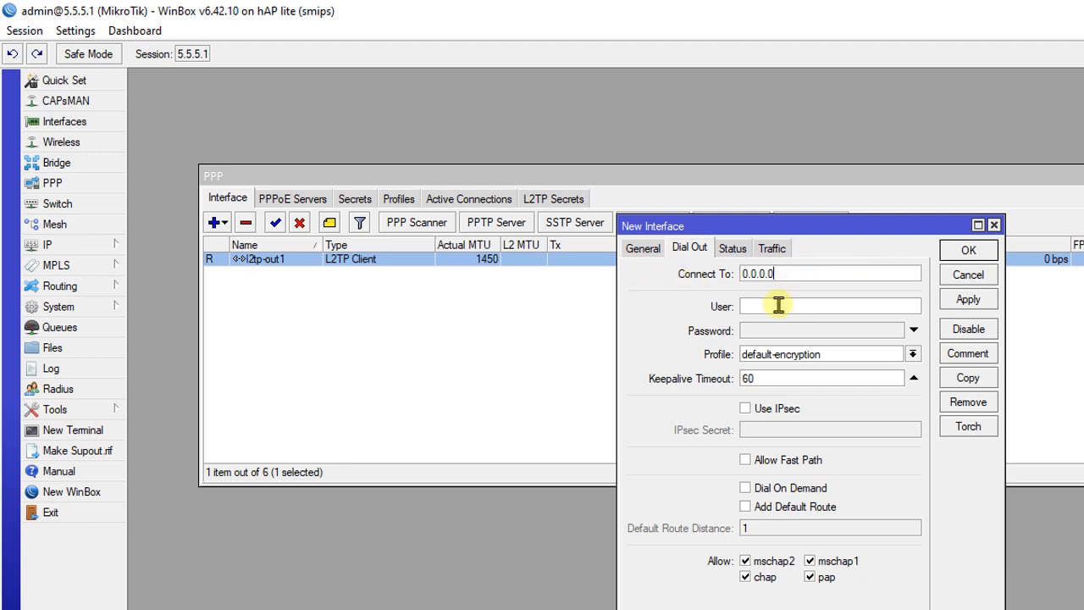
pyautogui.click(777, 332)
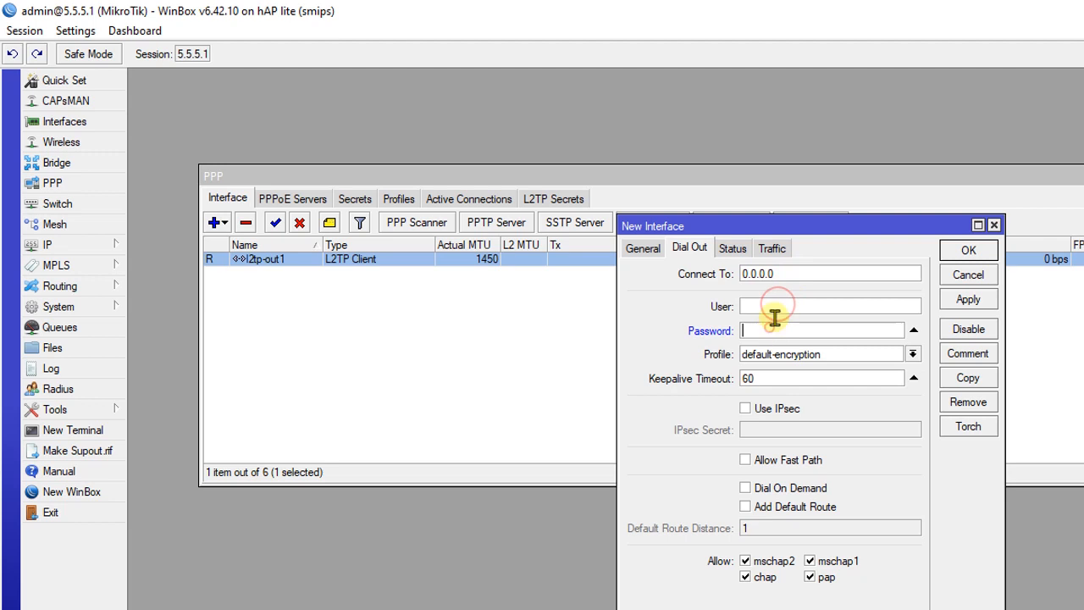
pyautogui.click(993, 227)
pyautogui.click(890, 349)
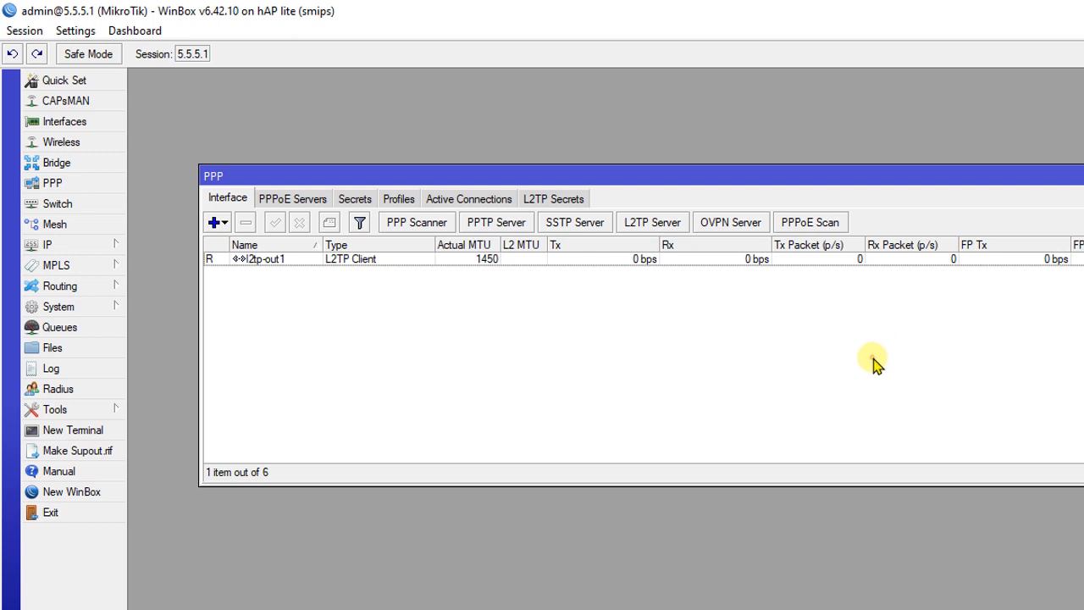
pyautogui.click(664, 338)
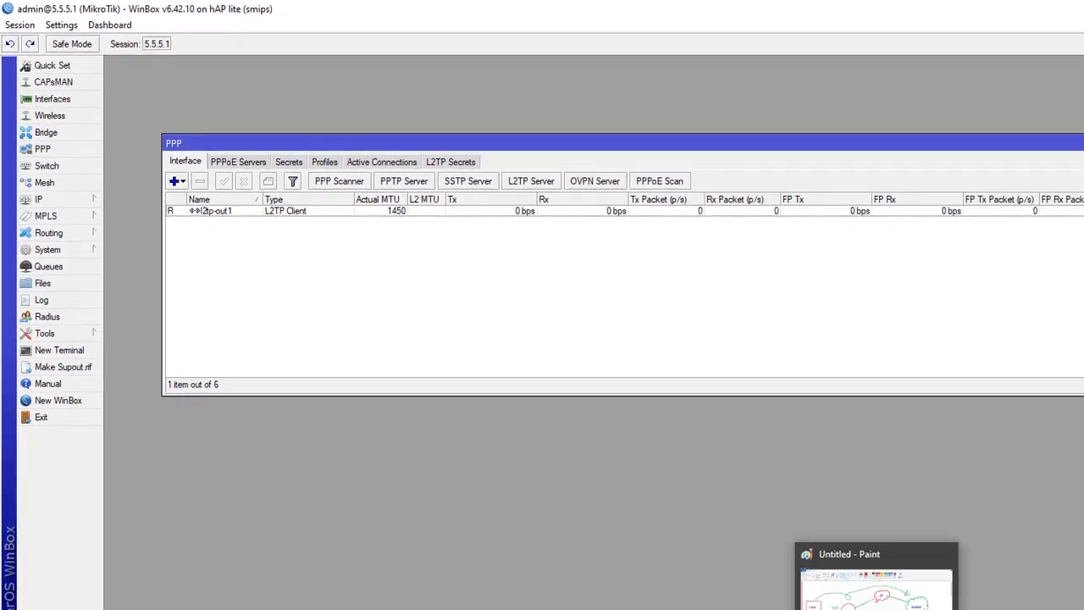
# Step: Switch to Paint and add a red text note beside the INTERNET cloud, beginning "1. buat jalur tunnel ke"
pyautogui.click(778, 598)
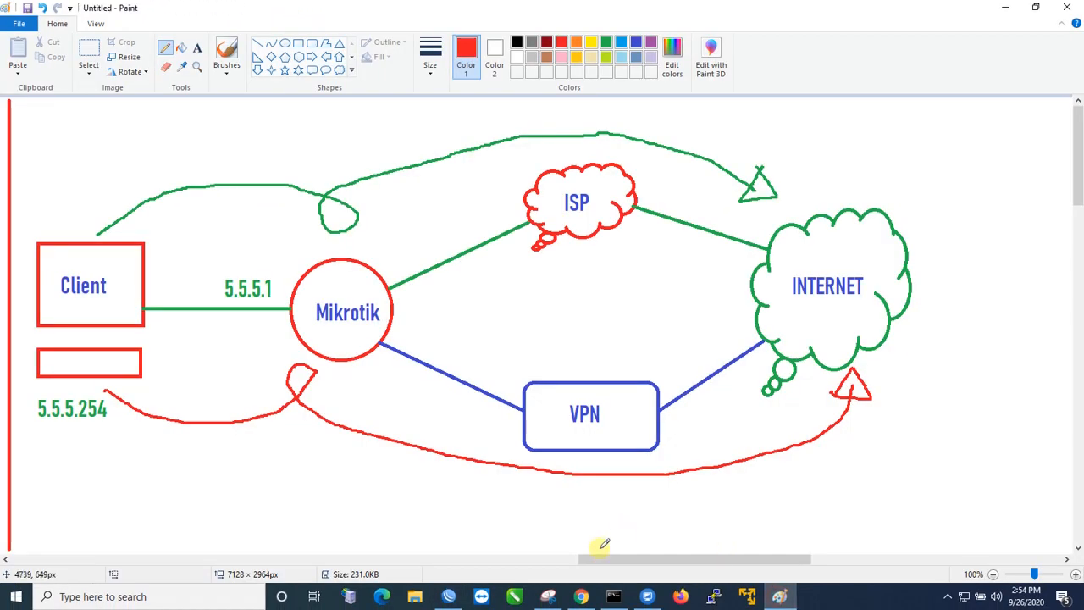
pyautogui.moveTo(603, 560); pyautogui.dragTo(699, 559)
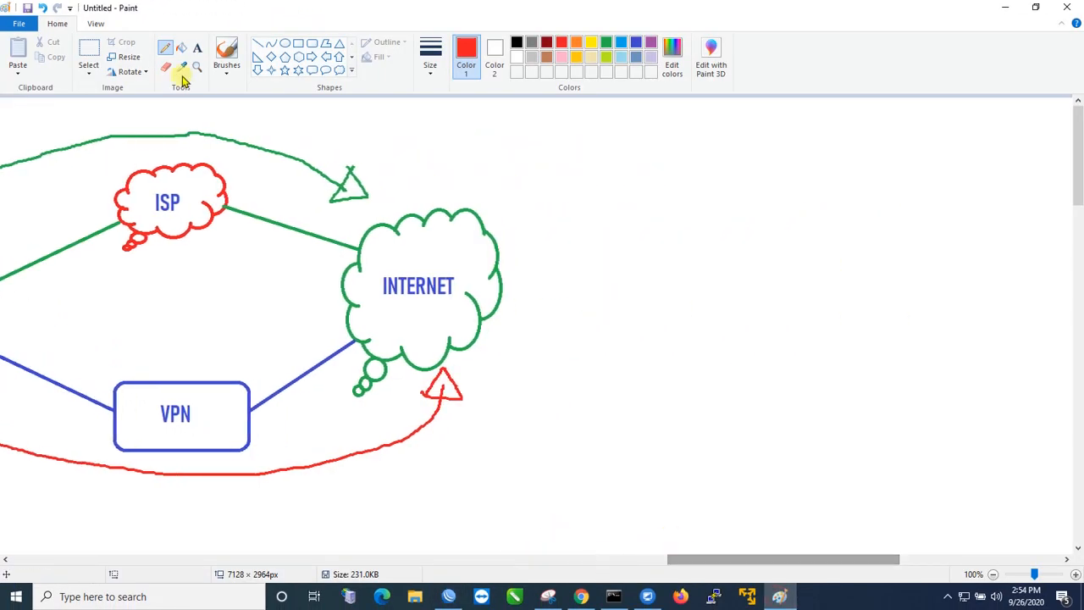
pyautogui.click(198, 48)
pyautogui.click(540, 127)
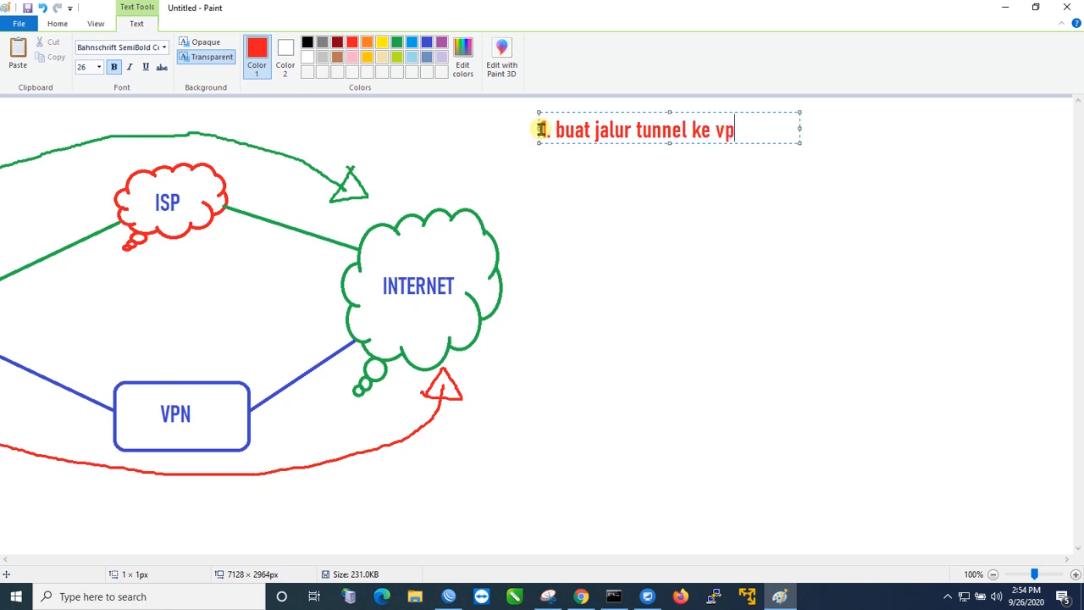
pyautogui.press('BackSpace')
# Step: Switch to WinBox and view the firewall's address lists together with the router's IP address list
pyautogui.hotkey('alt', 'Tab')
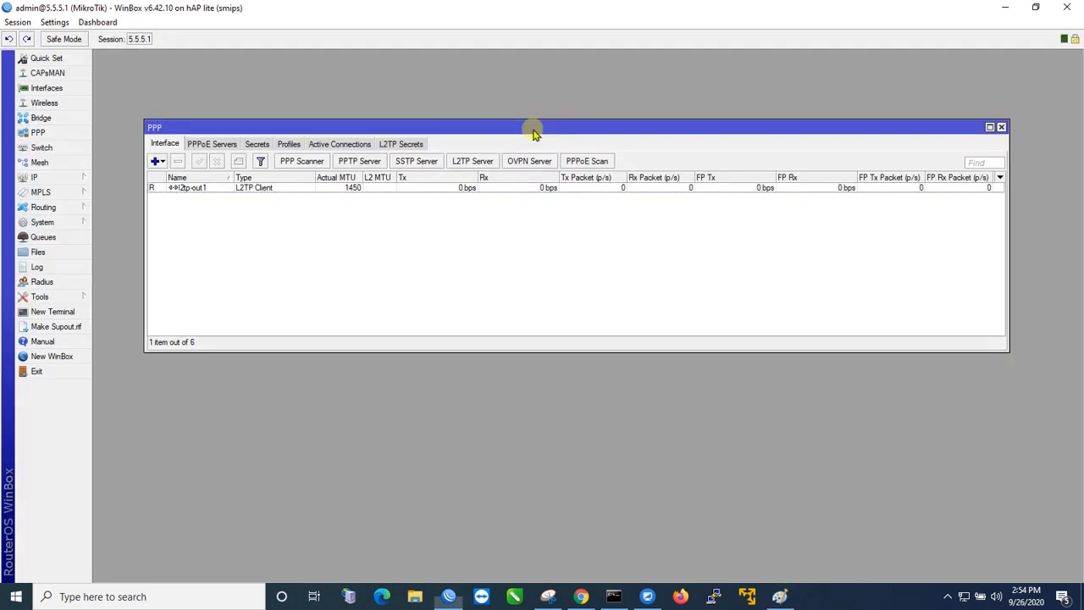
pyautogui.click(213, 233)
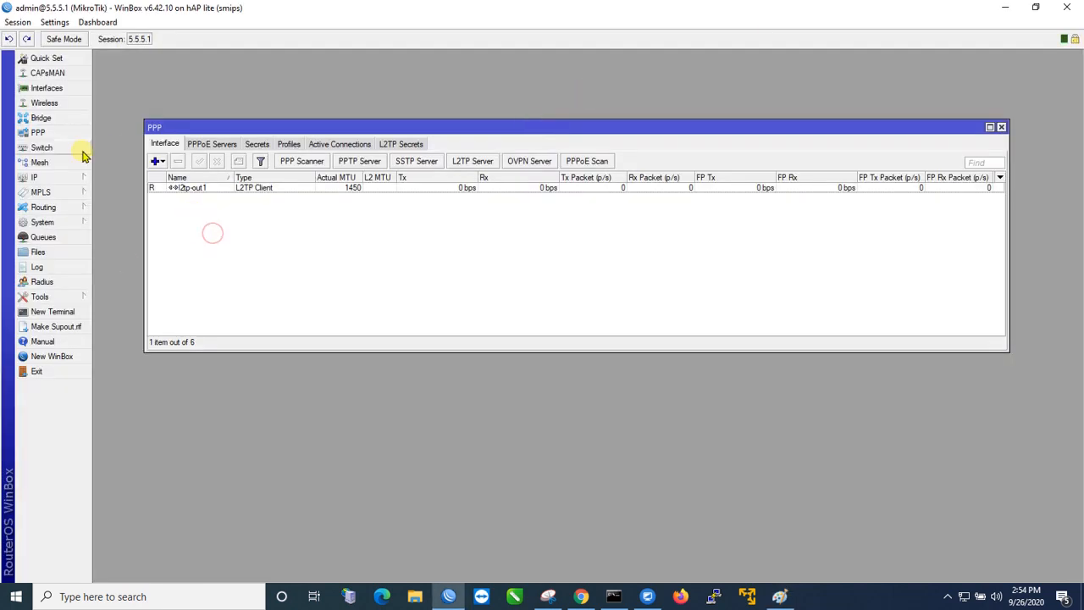
pyautogui.click(66, 177)
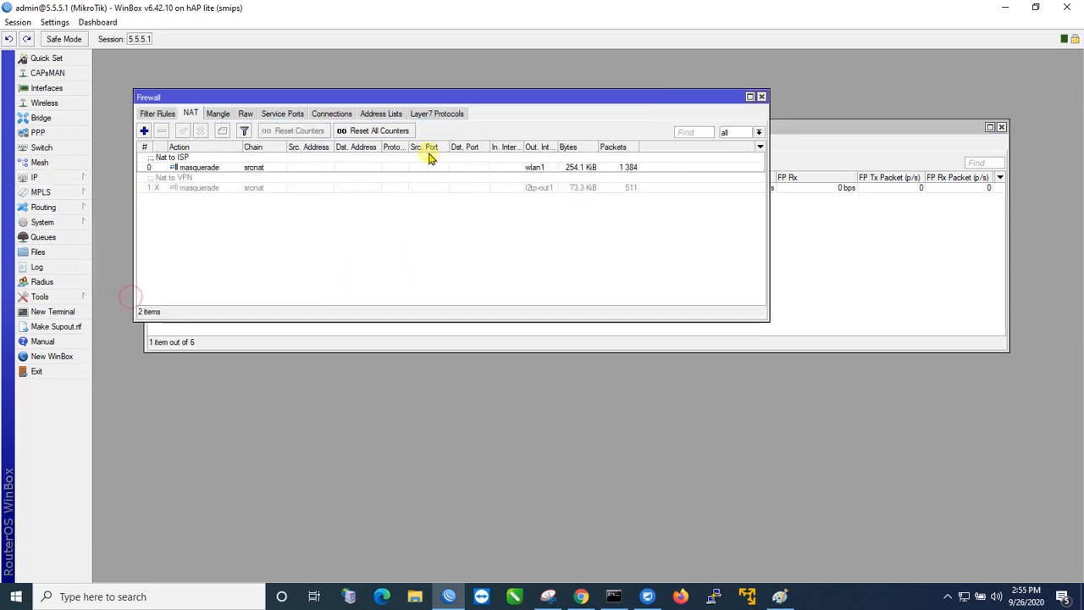
pyautogui.click(364, 115)
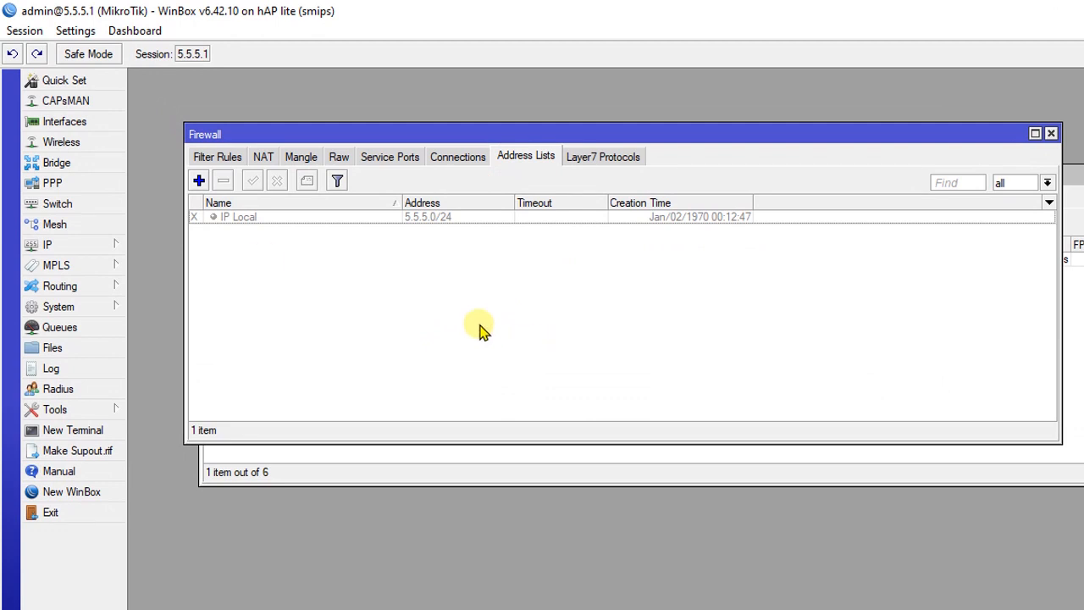
pyautogui.click(75, 245)
pyautogui.click(180, 289)
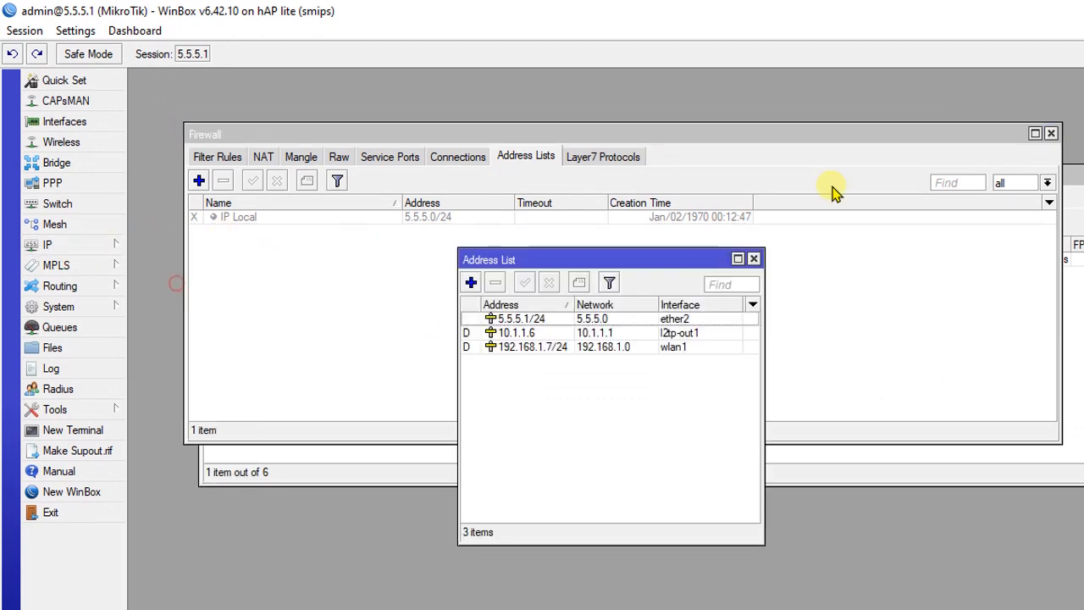
# Step: Close the router's IP address list after checking the ether2 entry, and enable the IP Local entry in the firewall address lists
pyautogui.click(682, 319)
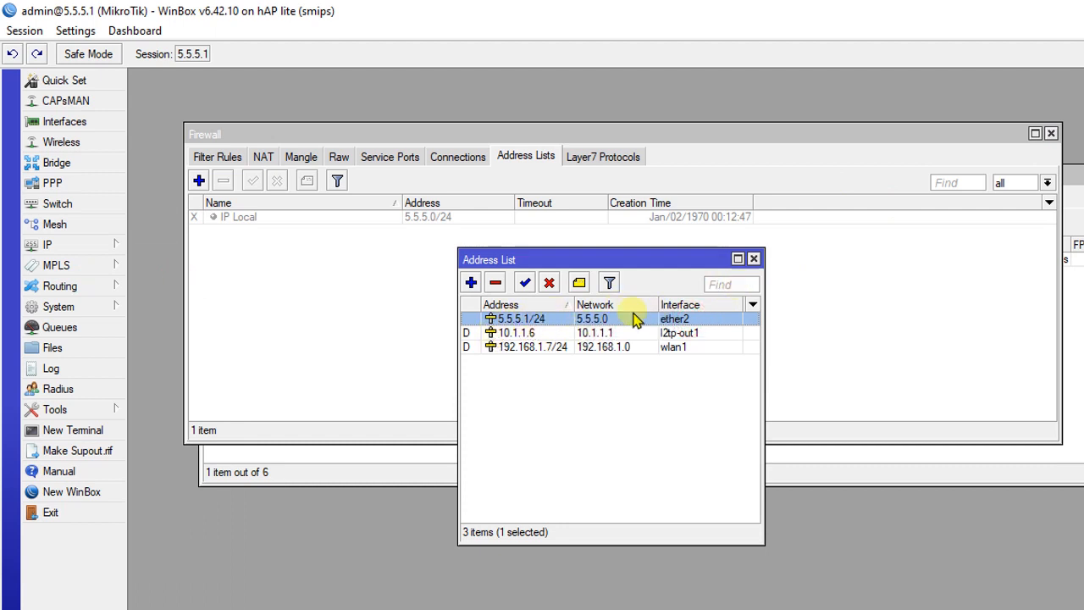
pyautogui.click(754, 258)
pyautogui.click(486, 220)
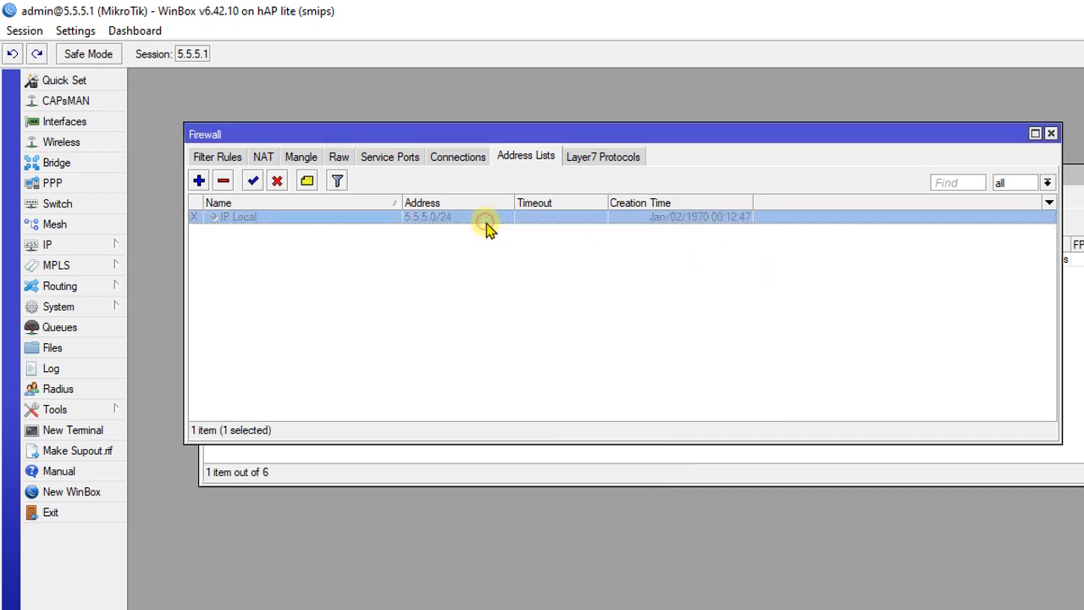
pyautogui.click(253, 181)
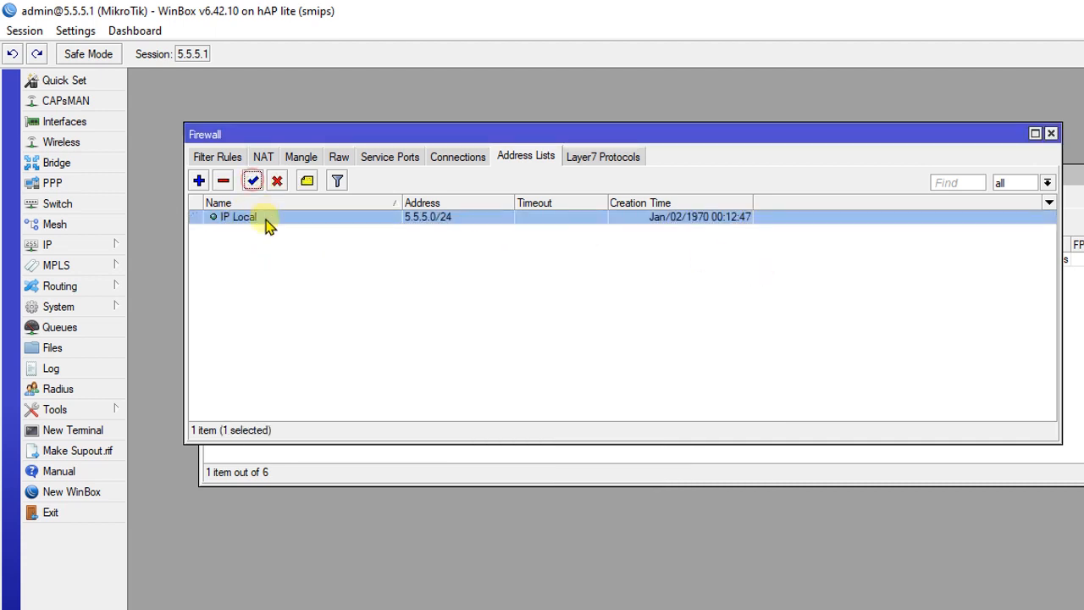
pyautogui.click(554, 284)
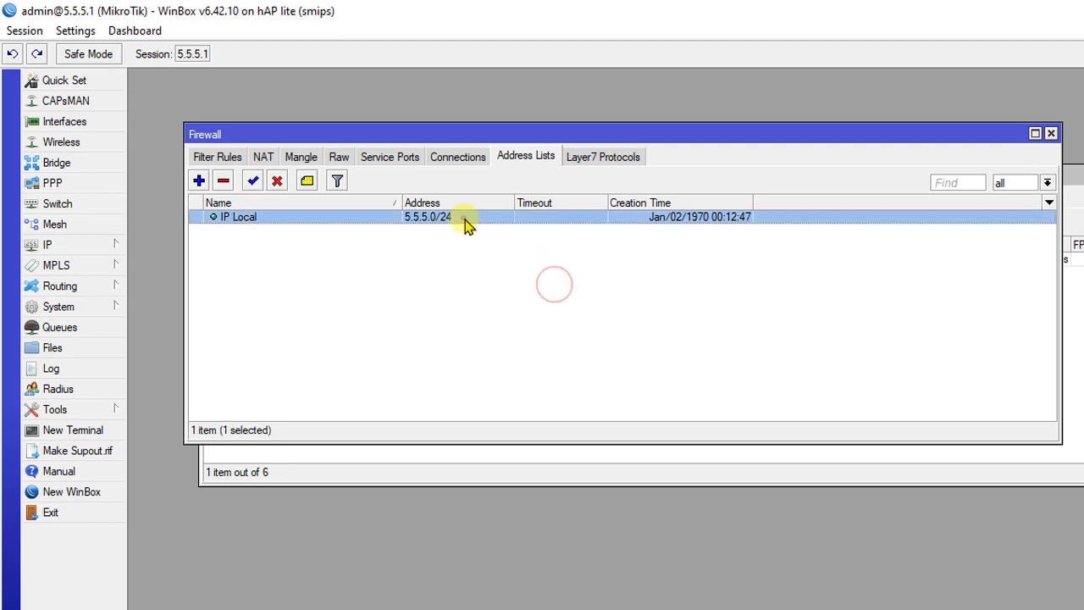
# Step: Open the IP Local address list entry, check its name and network address, and close it
pyautogui.doubleClick(467, 222)
pyautogui.click(757, 423)
pyautogui.moveTo(820, 423); pyautogui.dragTo(732, 430)
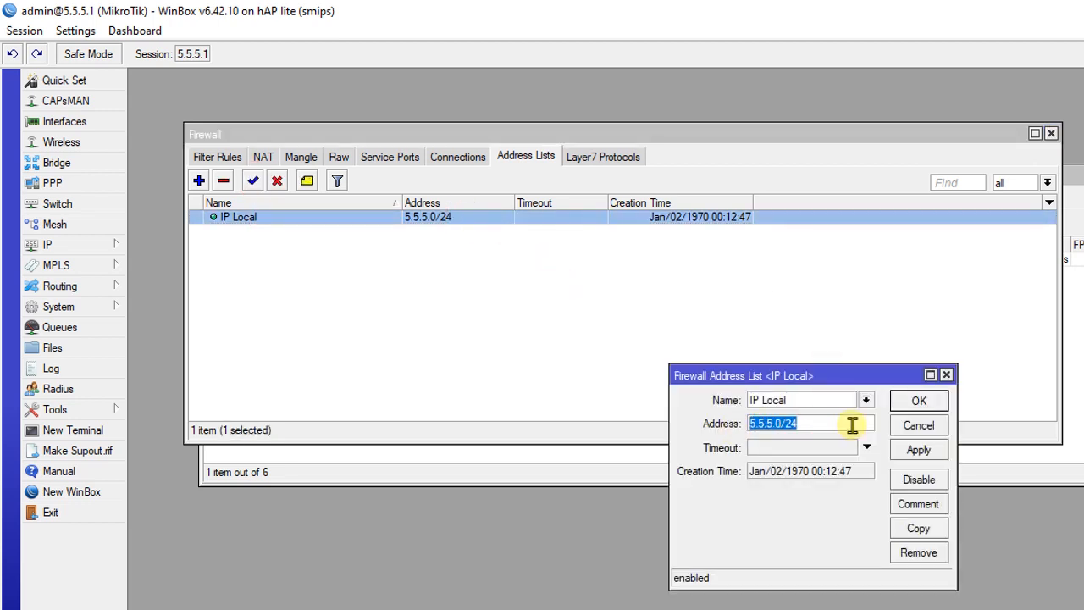
pyautogui.click(846, 424)
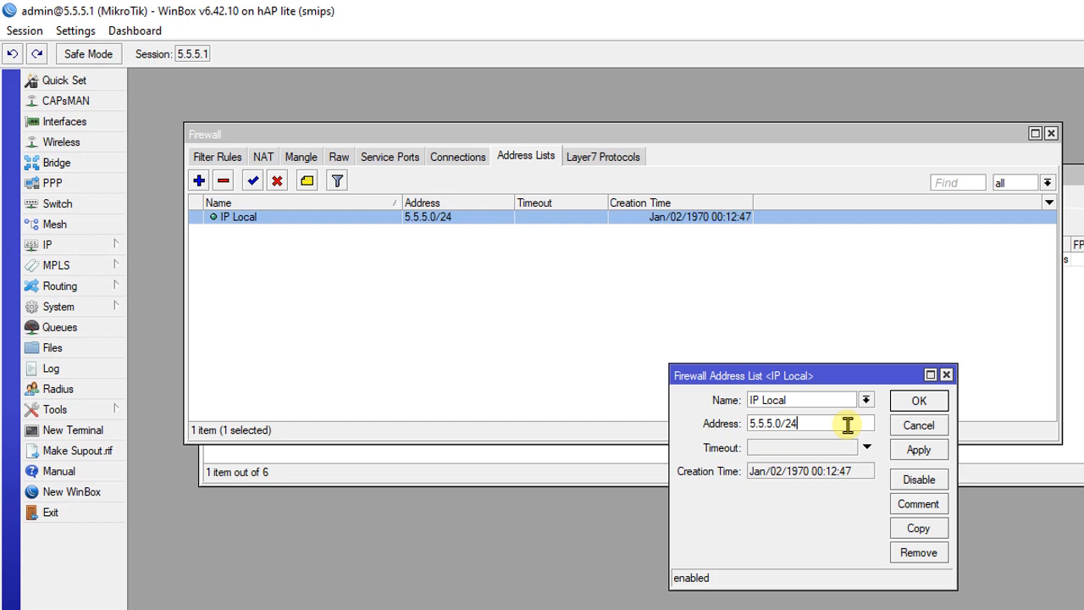
pyautogui.click(918, 403)
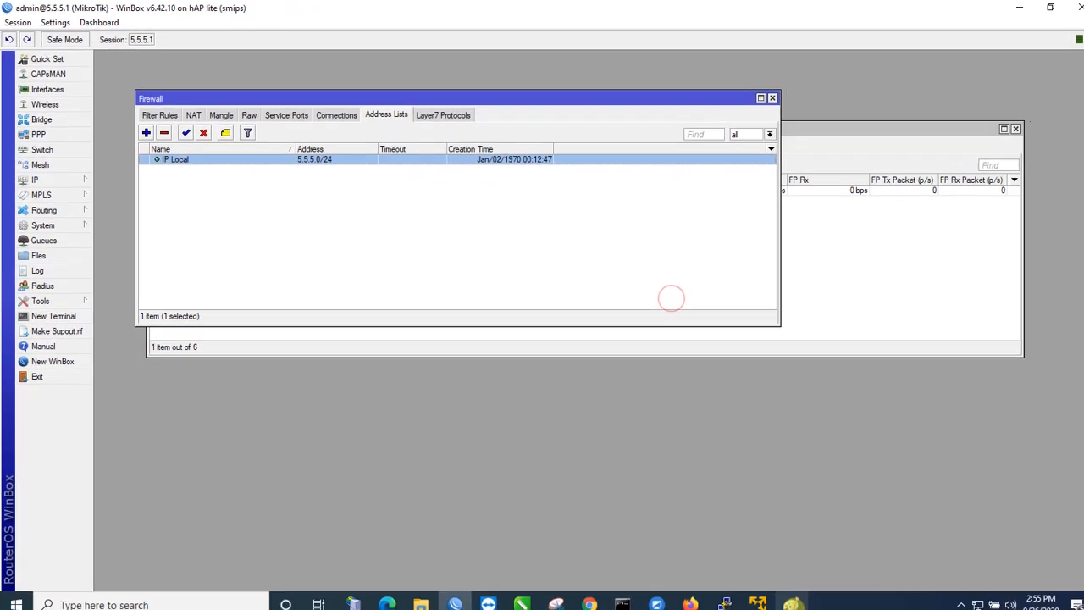
# Step: Switch to Paint, add the line "2. buat address list untuk IP Local" to the red note, and widen its text box
pyautogui.hotkey('alt', 'Tab')
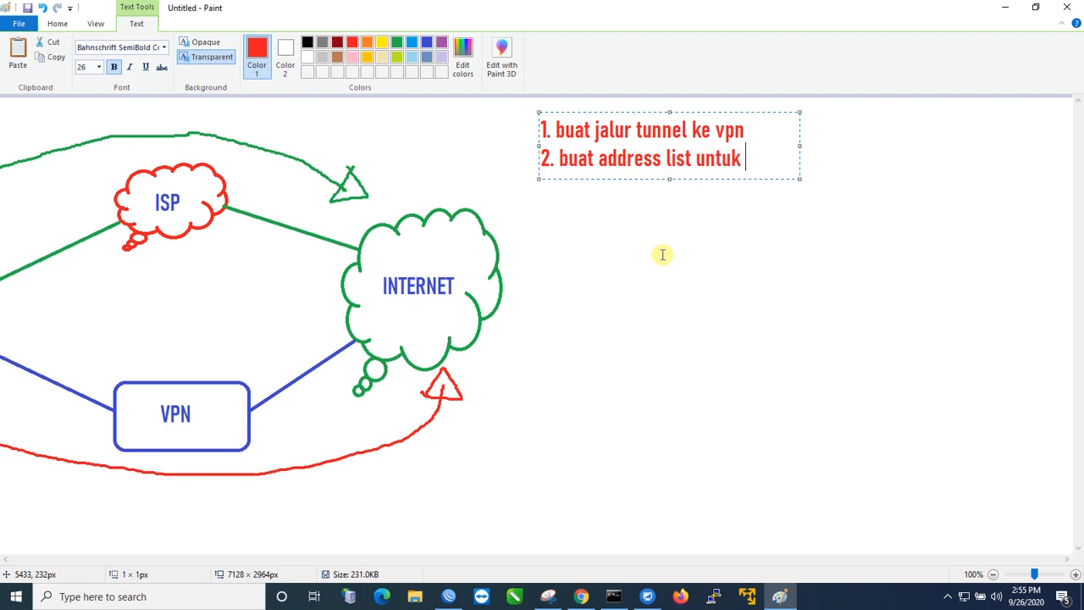
pyautogui.write('ocal')
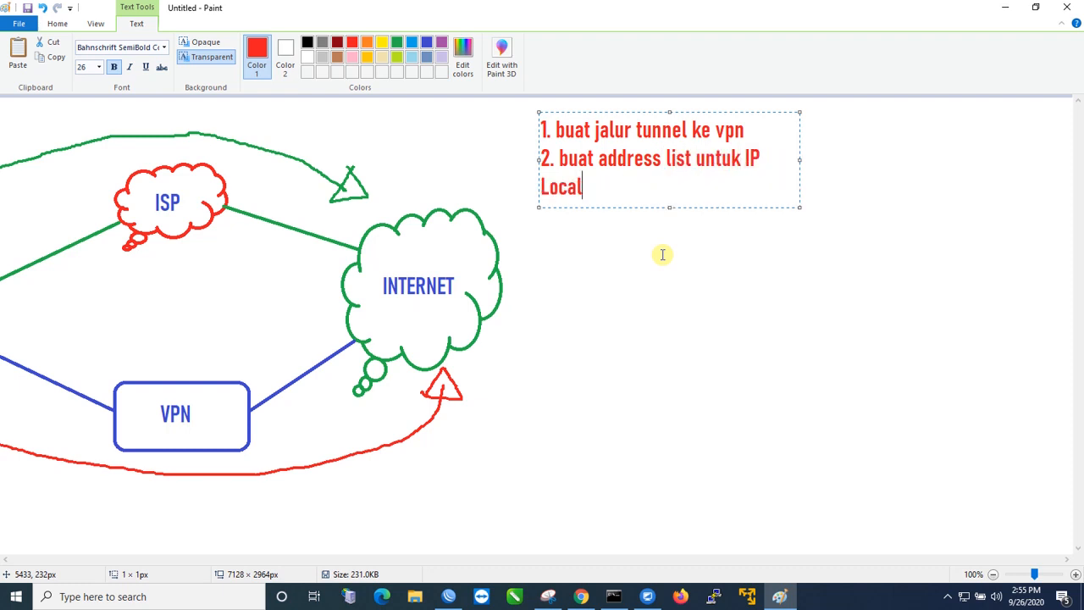
pyautogui.moveTo(799, 161); pyautogui.dragTo(979, 203)
# Step: Switch to WinBox and open the Paket Local mangle rule to review its chain, source address list and new packet mark
pyautogui.hotkey('alt', 'Tab')
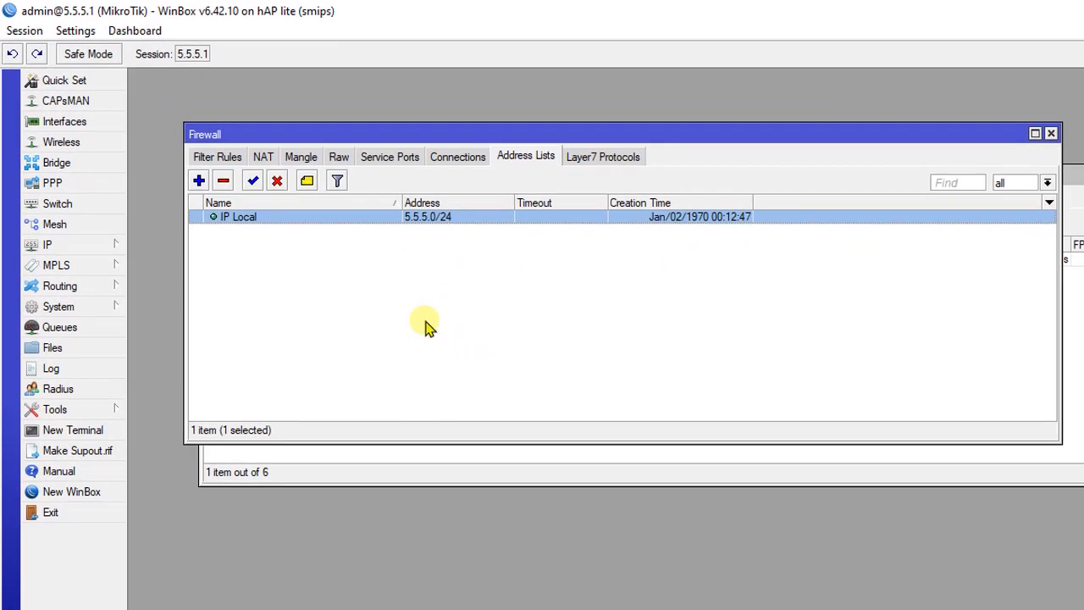
pyautogui.click(298, 159)
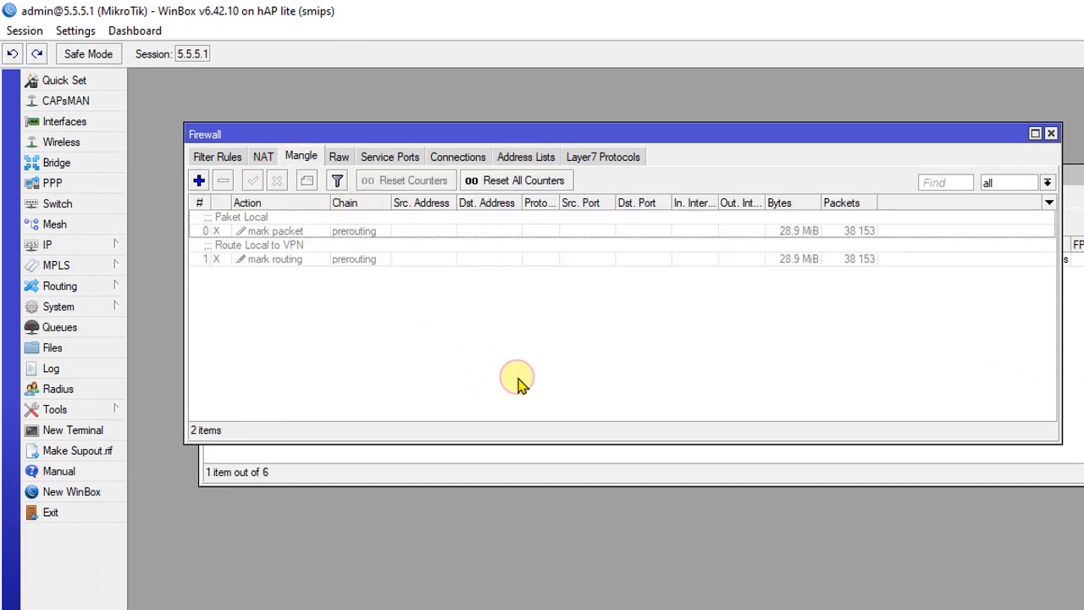
pyautogui.doubleClick(273, 231)
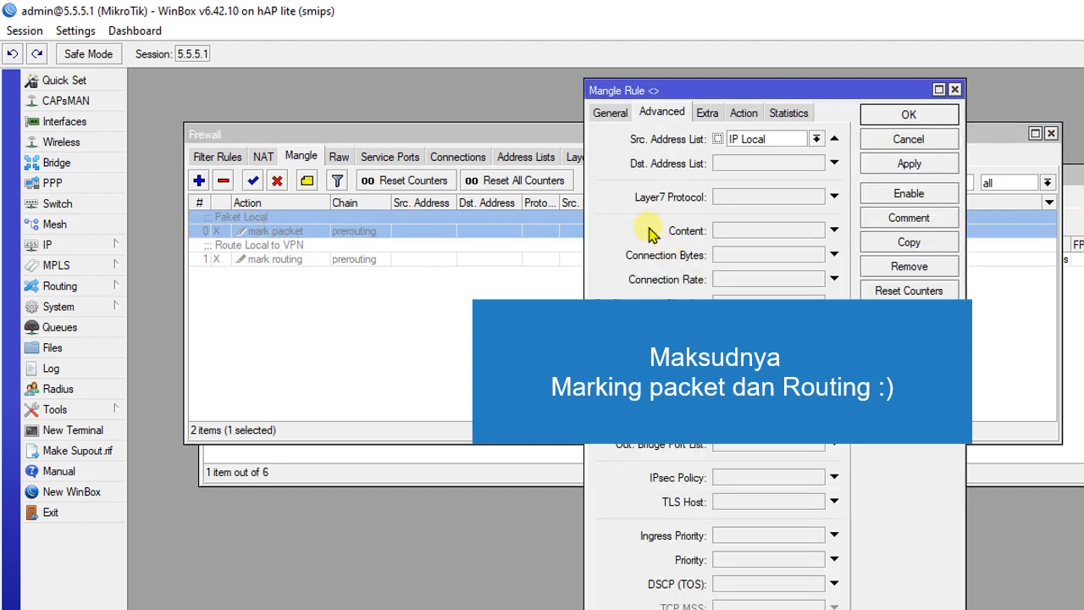
pyautogui.click(603, 111)
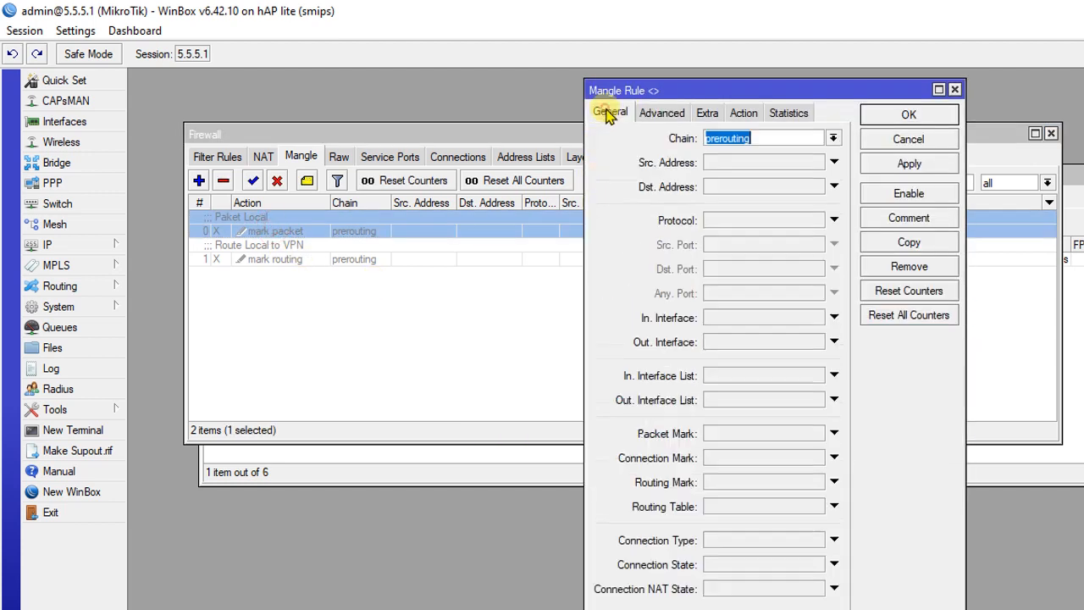
pyautogui.click(769, 135)
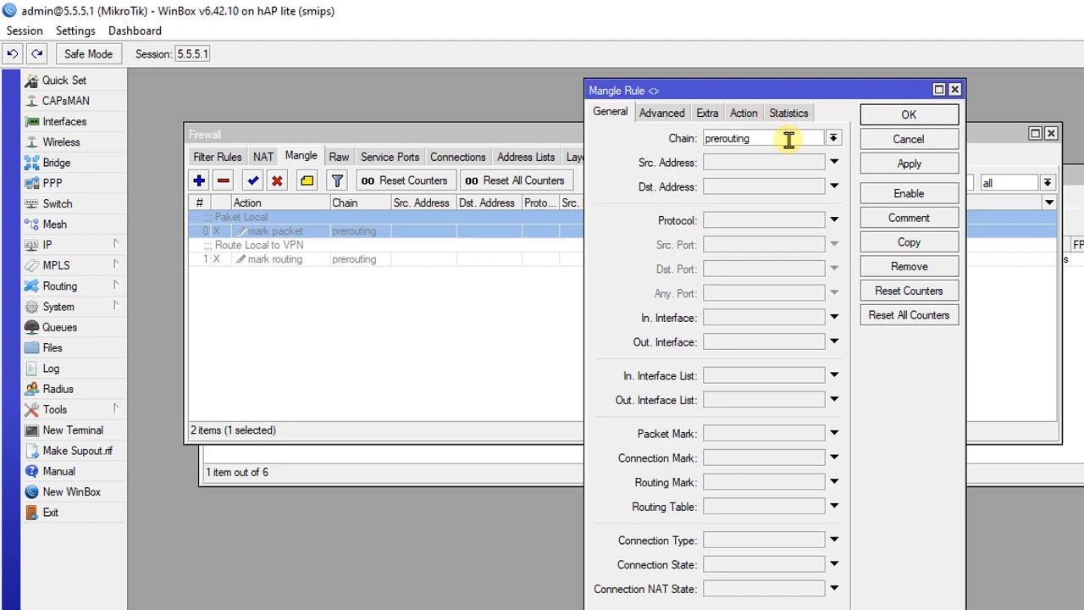
pyautogui.moveTo(786, 141); pyautogui.dragTo(629, 150)
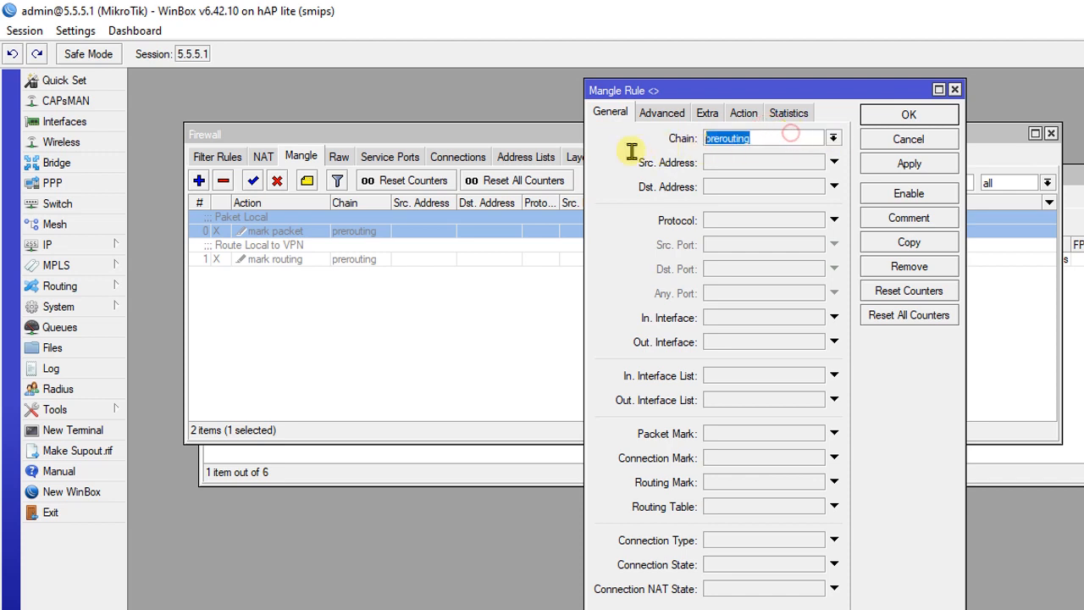
pyautogui.click(764, 143)
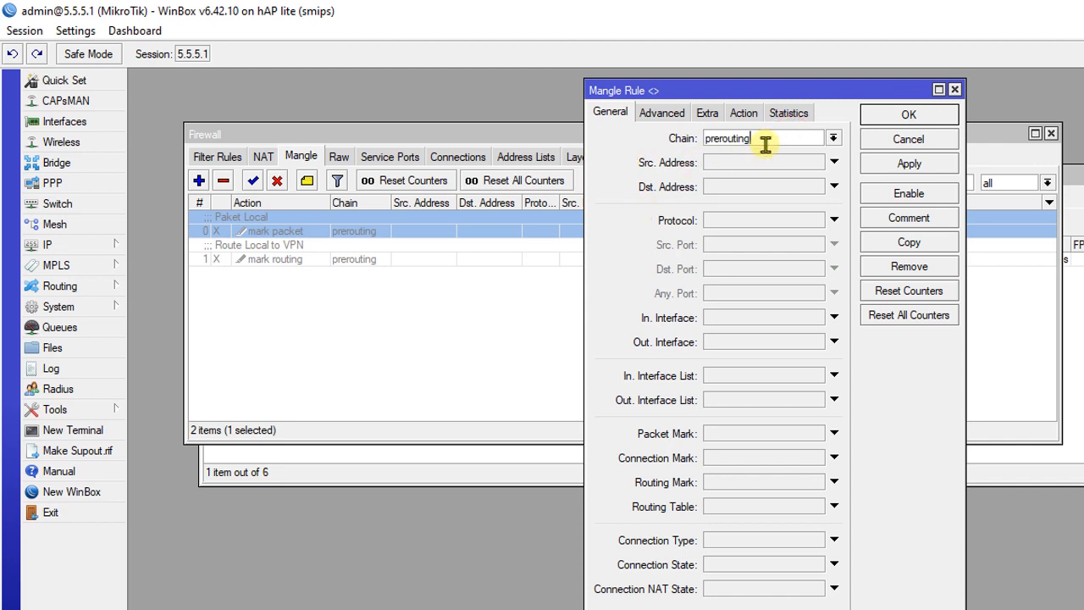
pyautogui.click(663, 114)
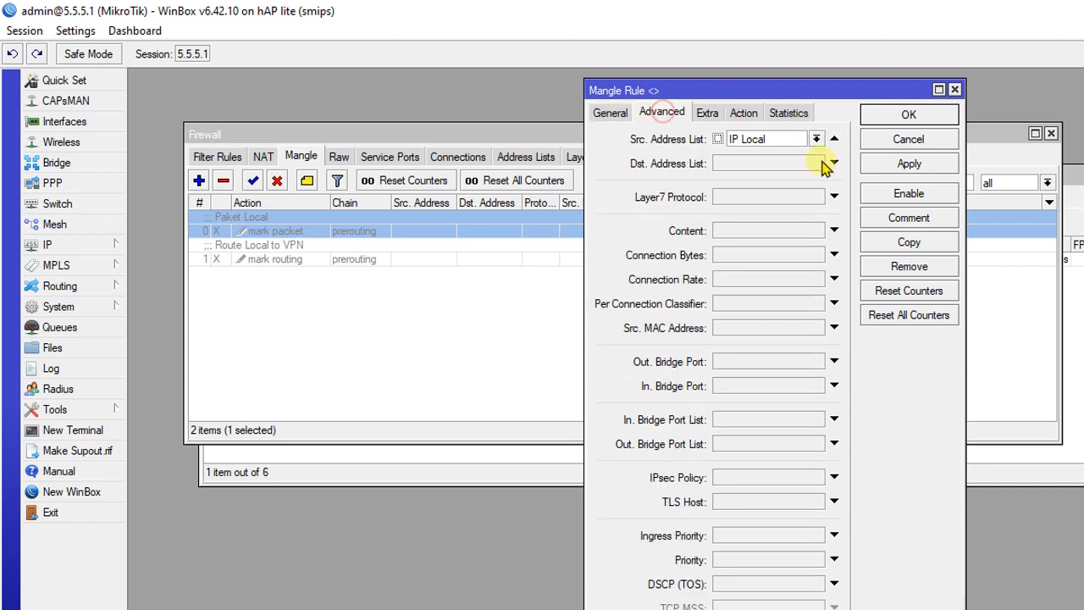
pyautogui.click(816, 139)
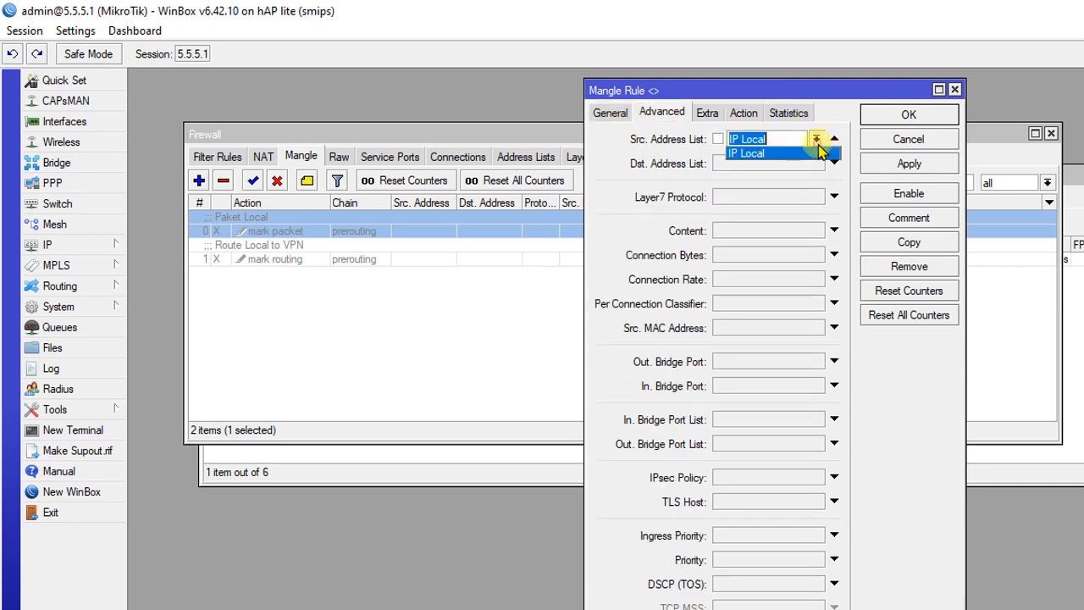
pyautogui.click(758, 142)
pyautogui.click(749, 117)
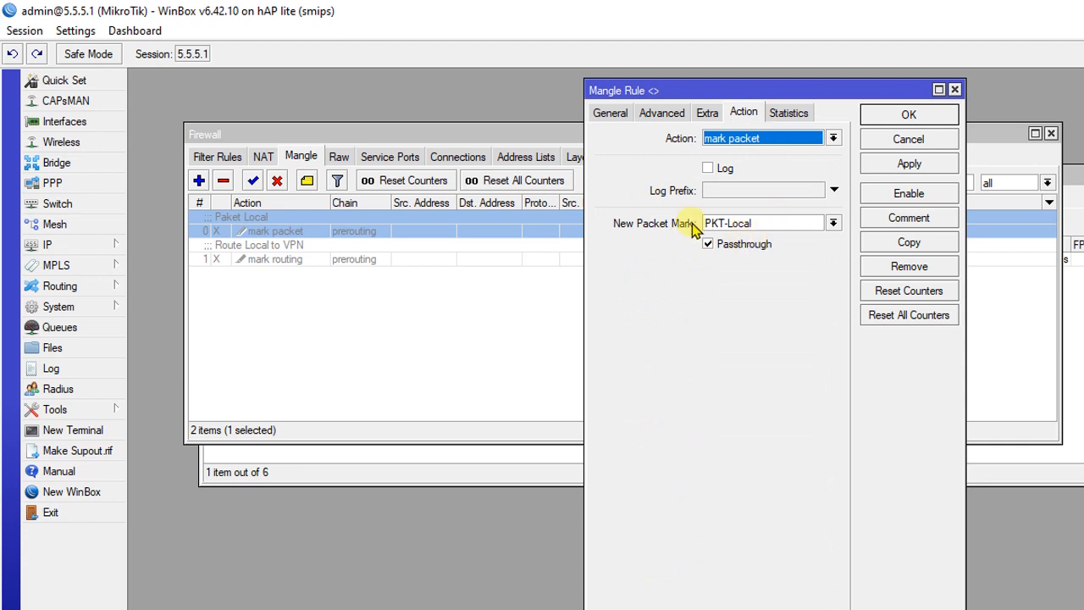
pyautogui.moveTo(797, 224); pyautogui.dragTo(702, 218)
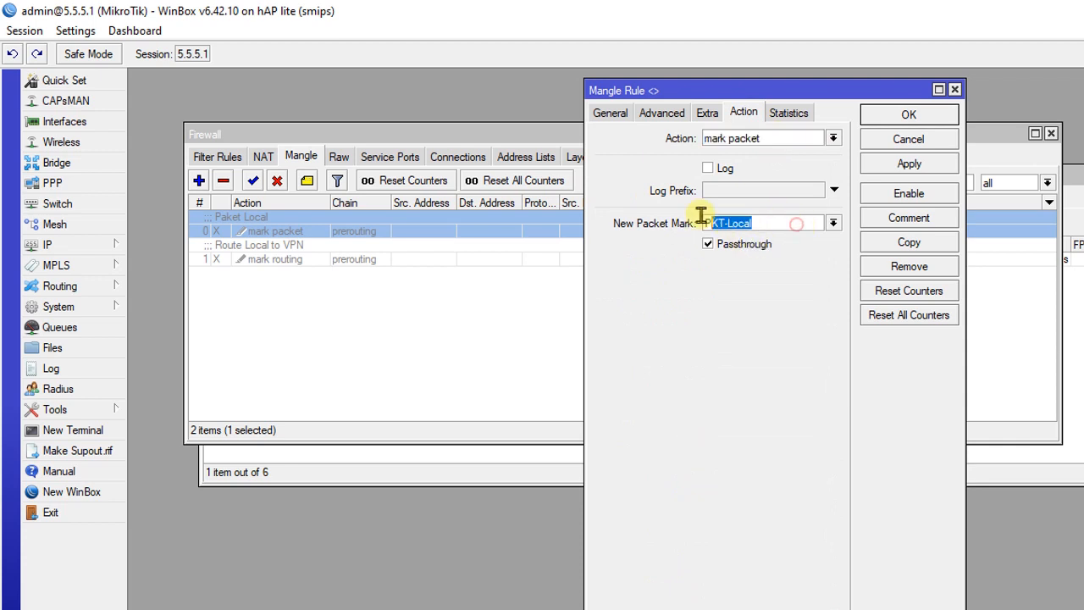
# Step: Recheck the Paket Local rule's chain, source address list and mark packet action, and enable the rule
pyautogui.click(607, 113)
pyautogui.moveTo(800, 139); pyautogui.dragTo(654, 140)
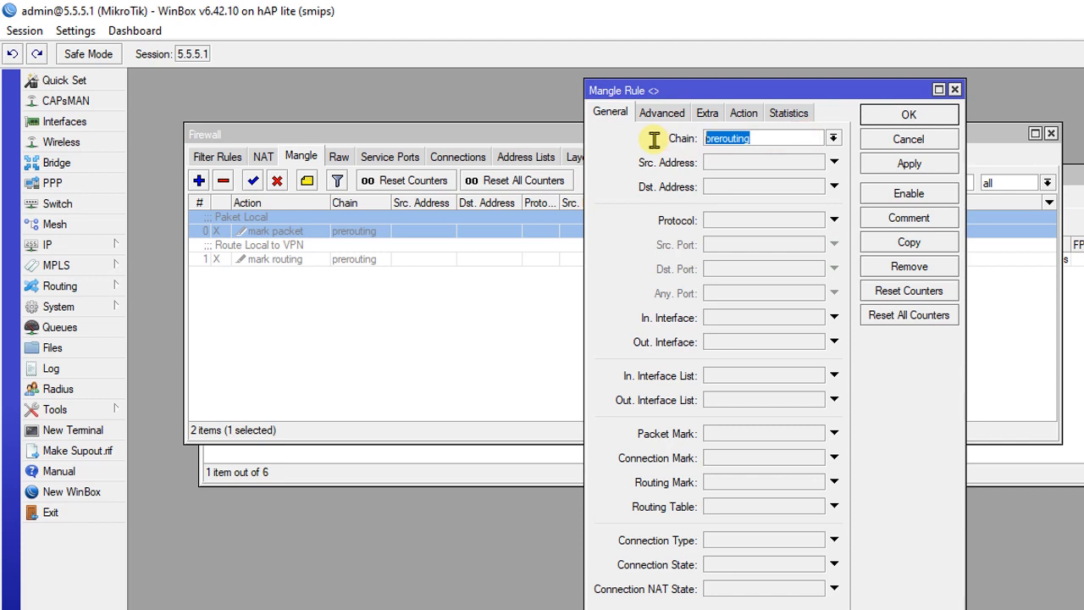
pyautogui.click(657, 112)
pyautogui.moveTo(786, 139); pyautogui.dragTo(696, 144)
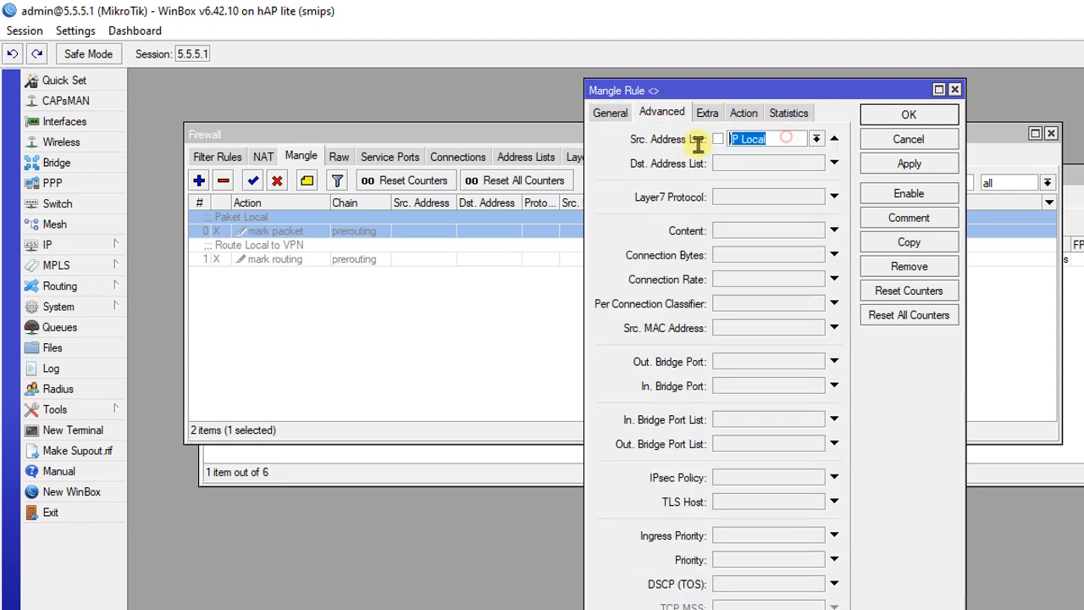
pyautogui.click(745, 114)
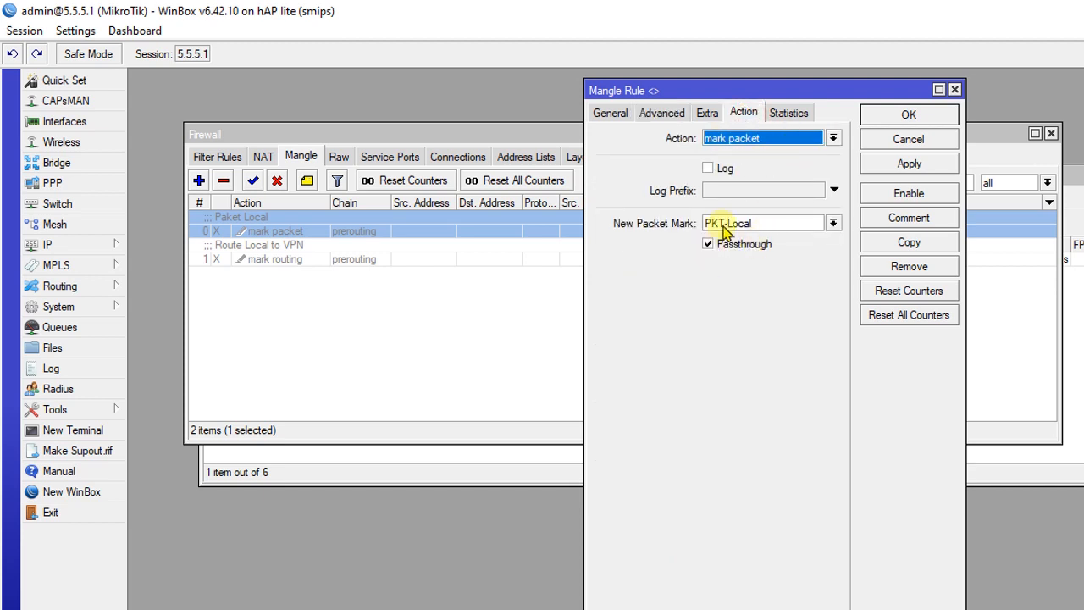
pyautogui.click(907, 193)
pyautogui.click(909, 114)
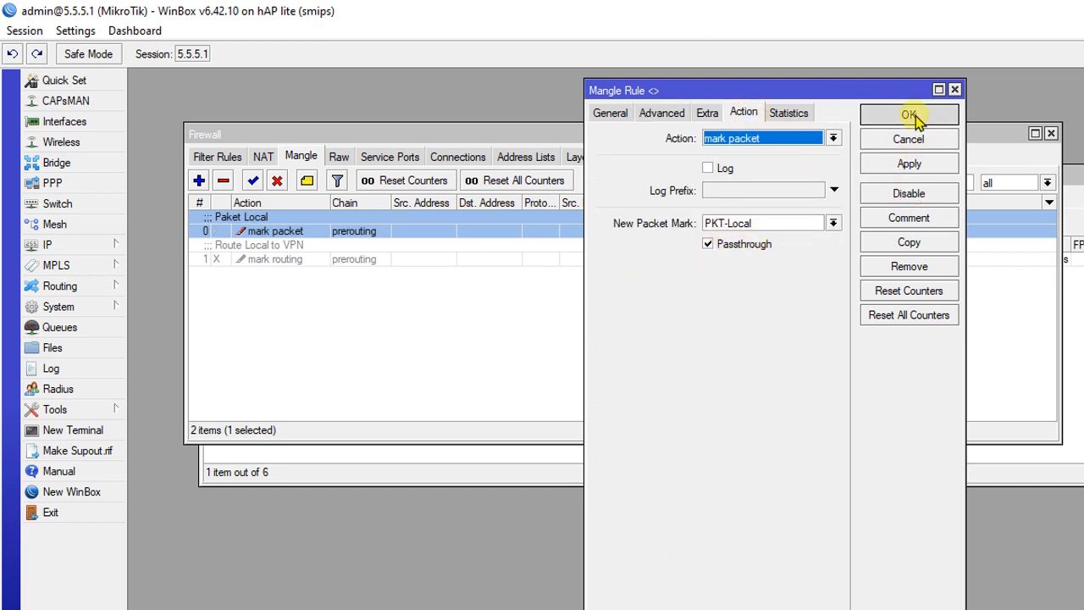
pyautogui.click(802, 325)
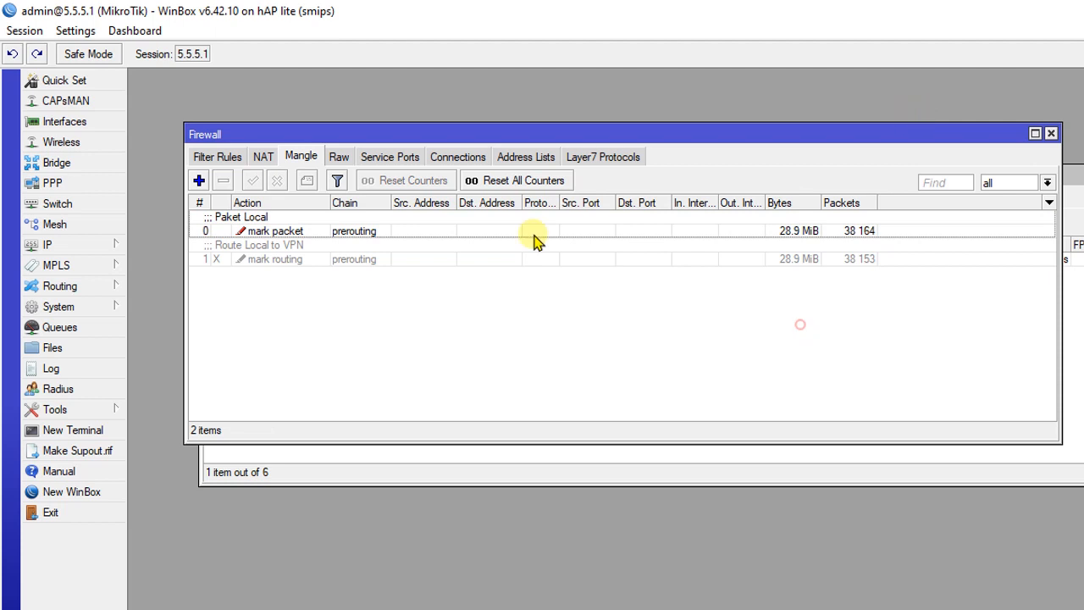
# Step: Review the chain, packet mark and new routing mark of the Route Local to VPN mangle rule, and enable the rule
pyautogui.doubleClick(389, 259)
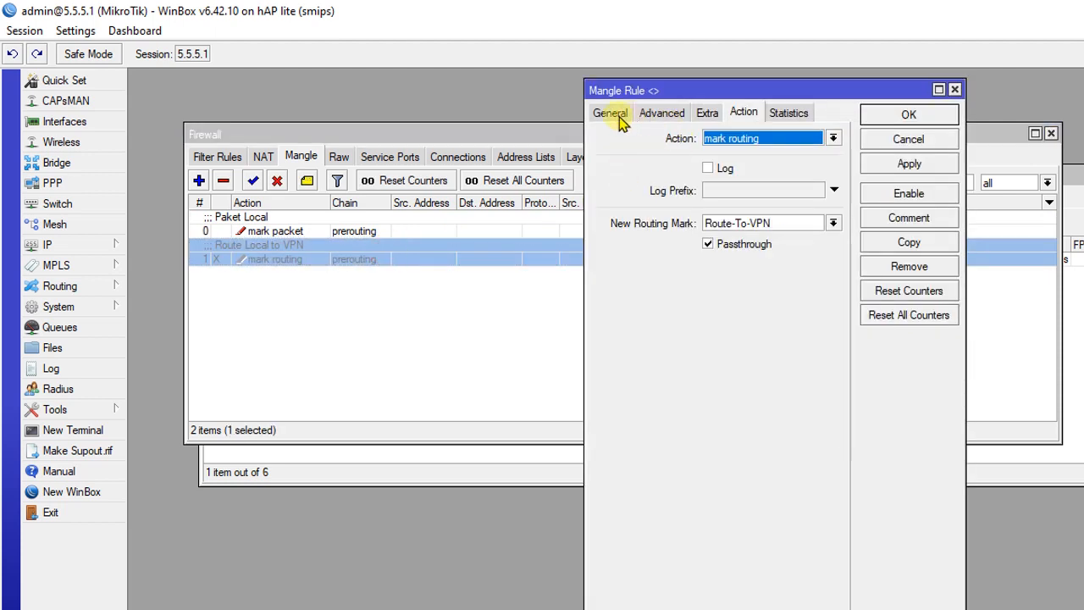
pyautogui.click(610, 112)
pyautogui.click(778, 138)
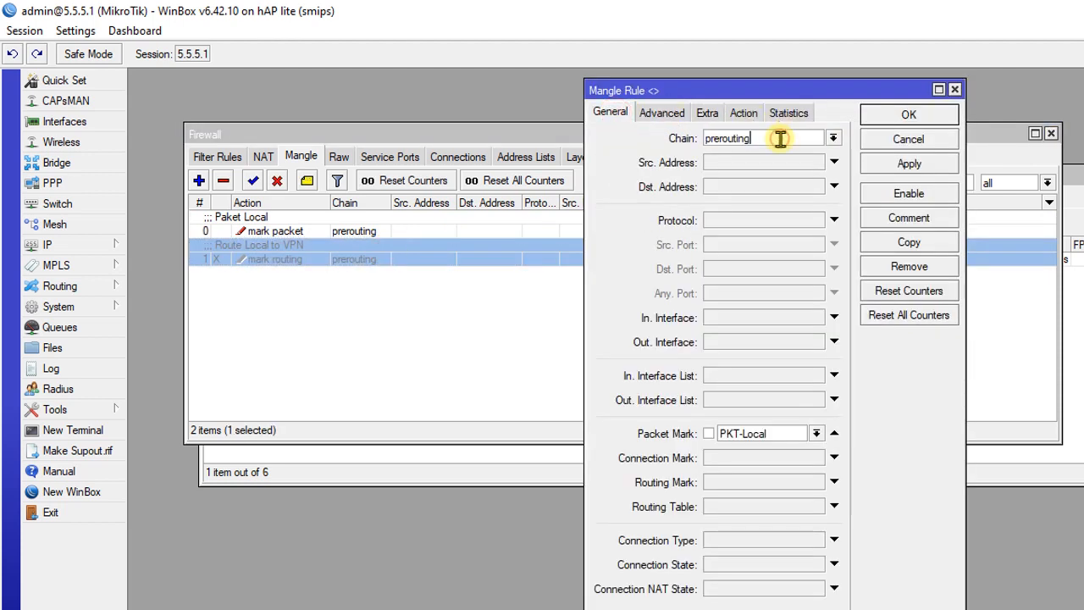
pyautogui.moveTo(780, 138); pyautogui.dragTo(680, 138)
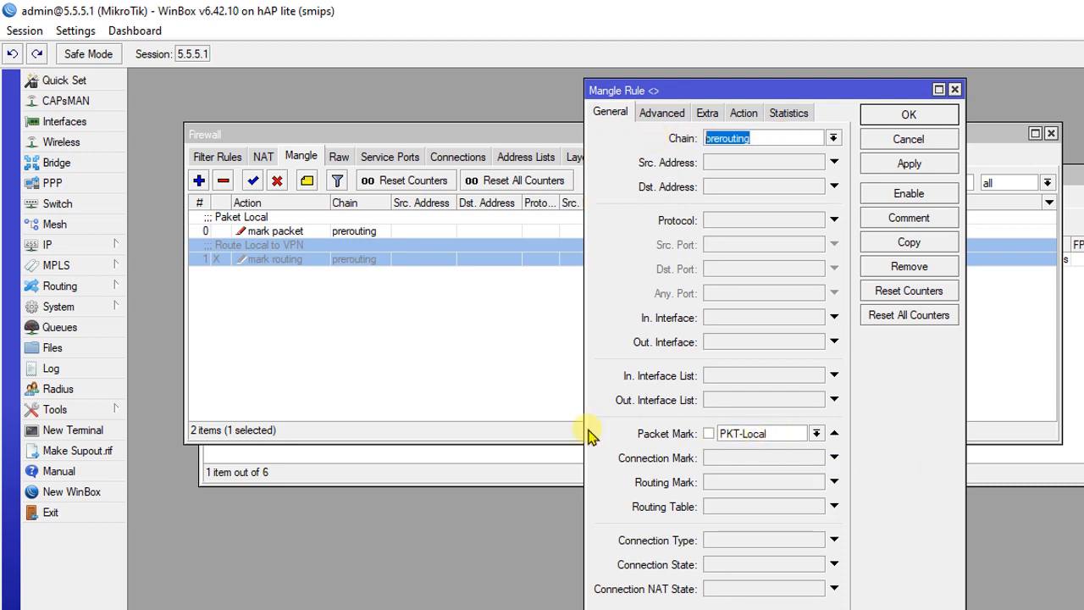
pyautogui.click(818, 433)
pyautogui.click(817, 433)
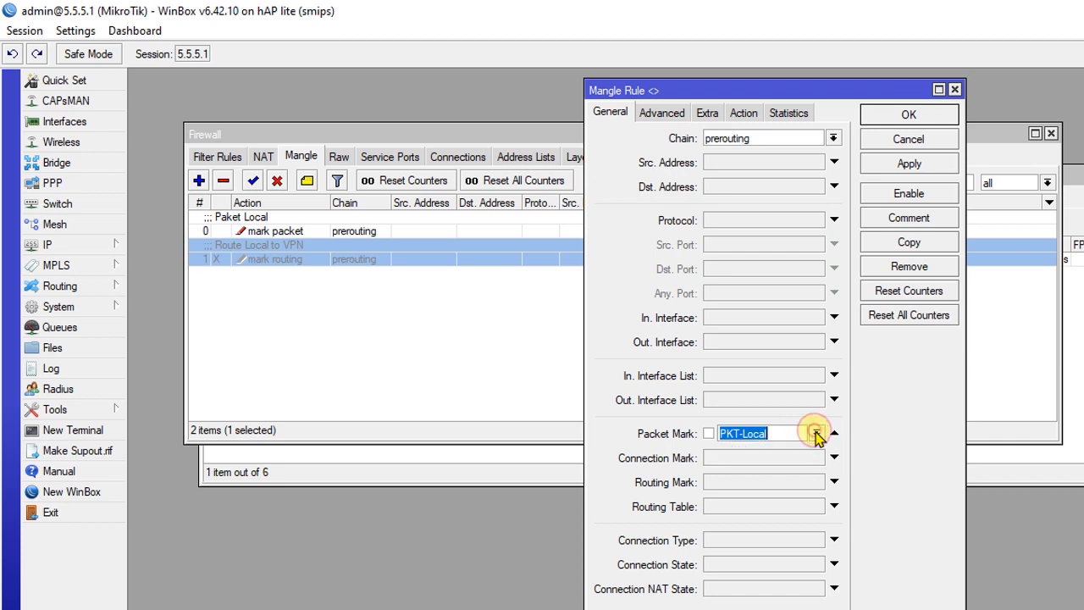
pyautogui.click(661, 114)
pyautogui.click(744, 112)
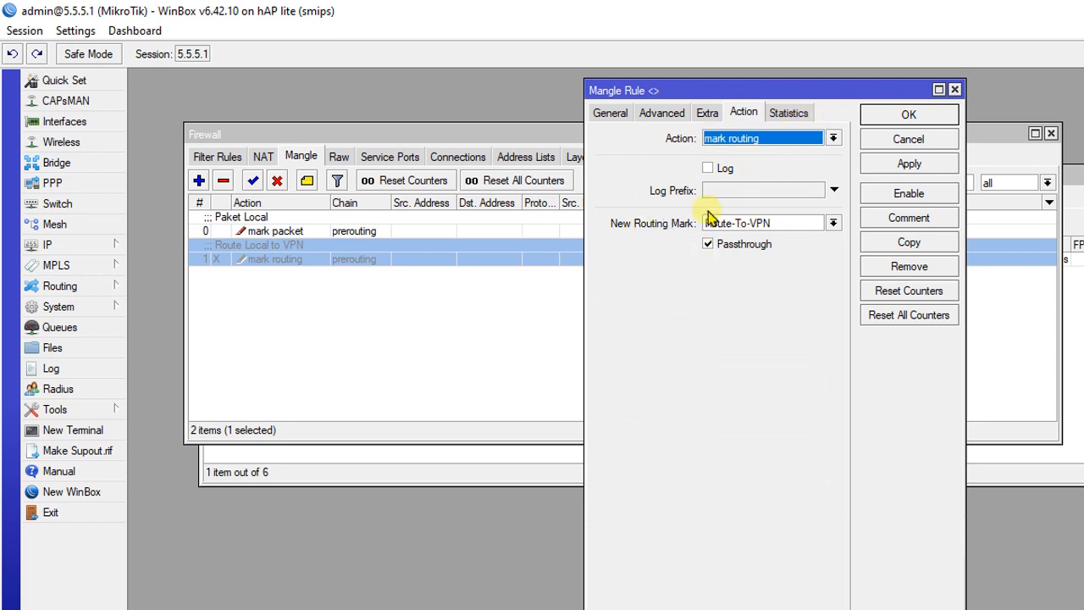
pyautogui.moveTo(786, 222); pyautogui.dragTo(767, 236)
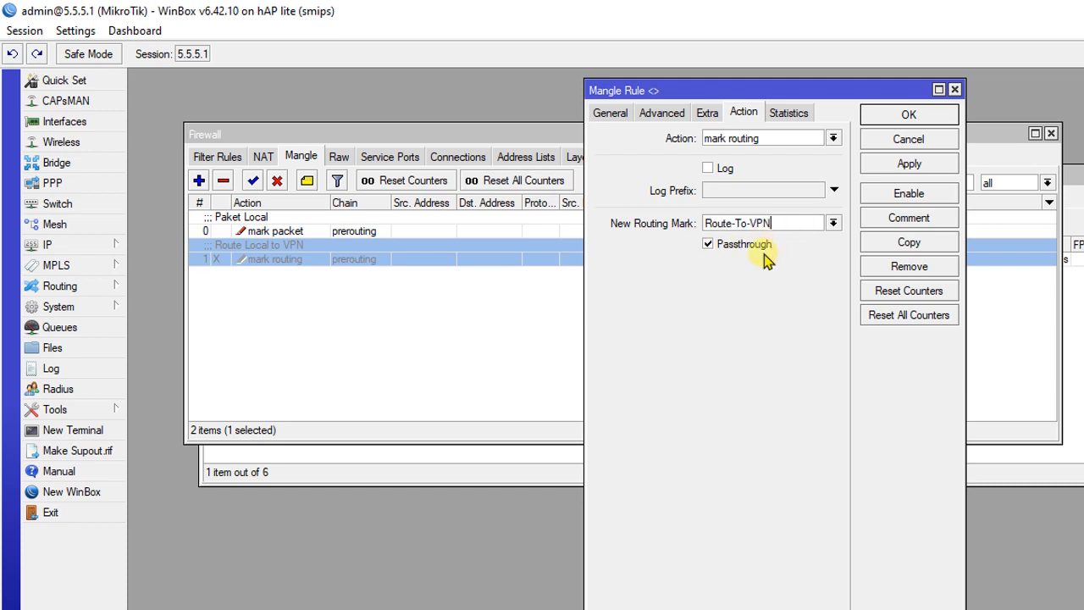
pyautogui.click(907, 193)
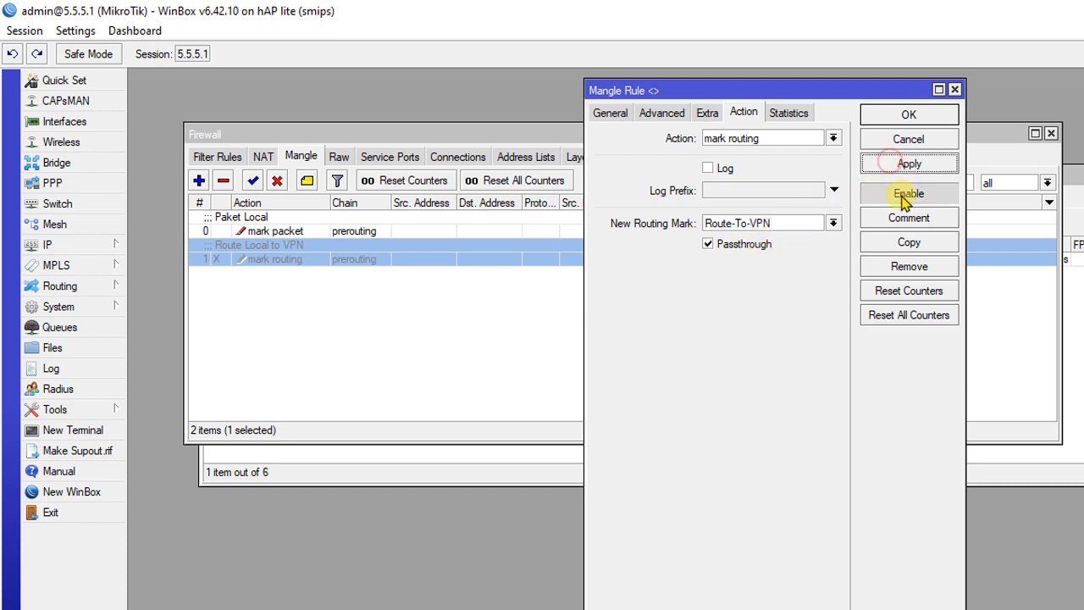
pyautogui.click(913, 117)
# Step: Reset the traffic counters of all mangle rules
pyautogui.click(788, 317)
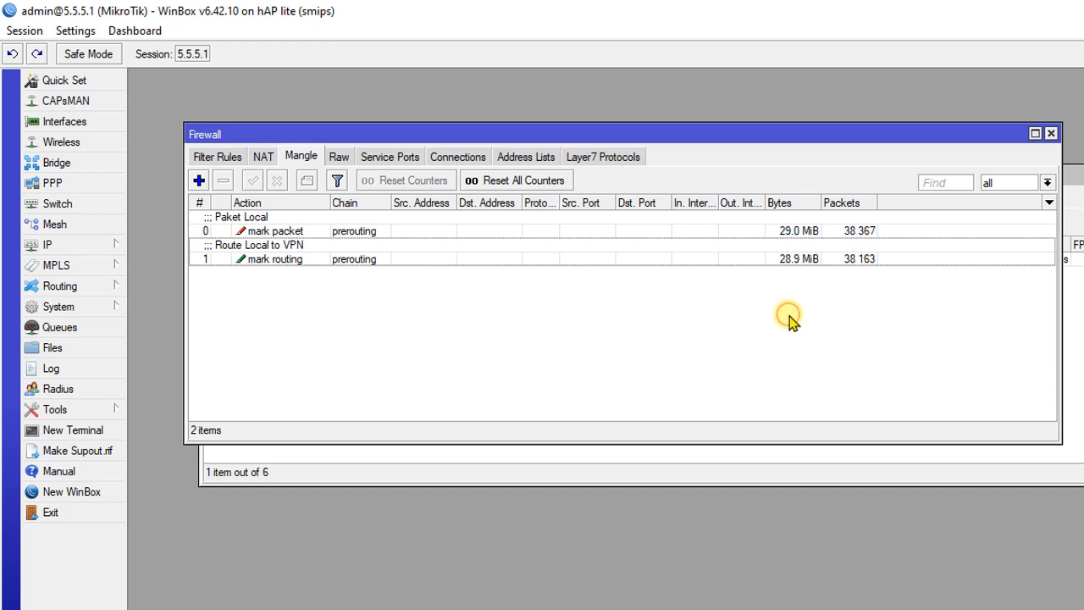
pyautogui.click(749, 331)
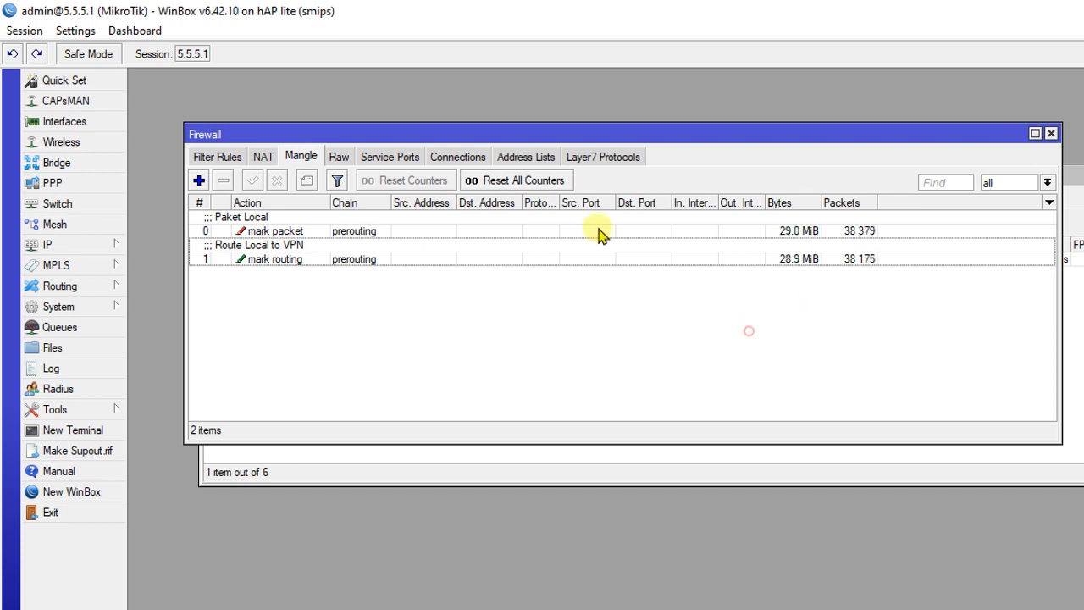
pyautogui.click(548, 182)
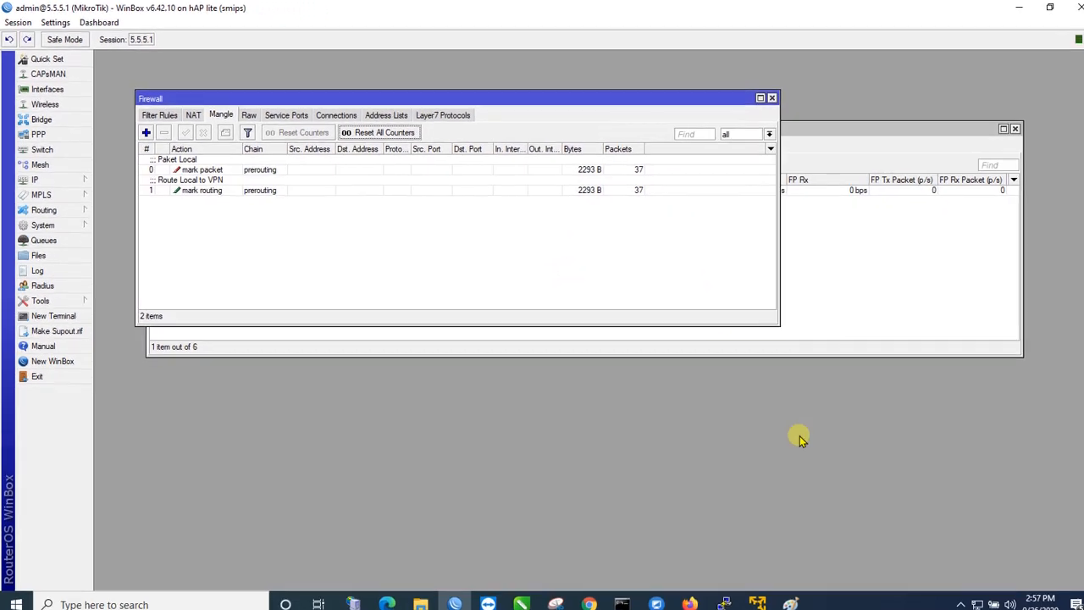
# Step: Switch to Paint and add the note line "3. setting mangle [mark parket & mark routing]" below the address list line
pyautogui.click(788, 603)
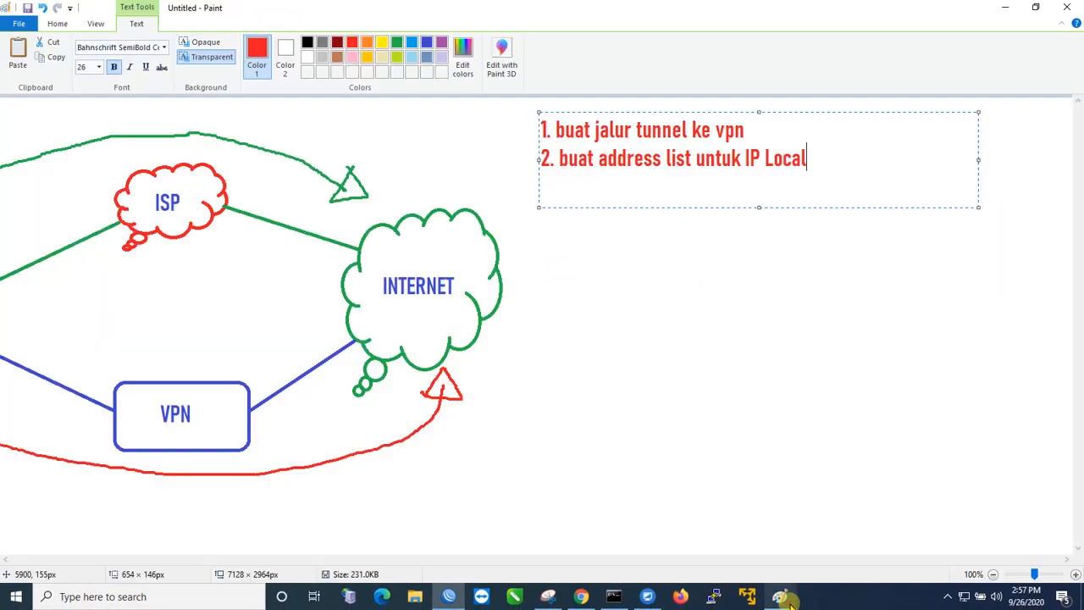
pyautogui.moveTo(789, 140); pyautogui.dragTo(546, 130)
pyautogui.moveTo(813, 161); pyautogui.dragTo(484, 167)
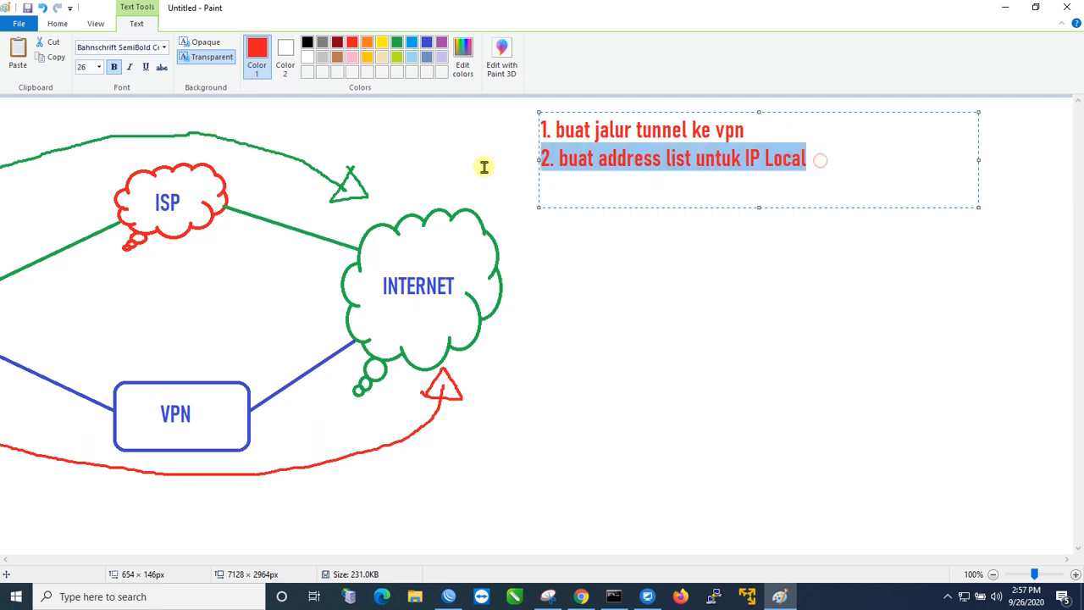
pyautogui.click(838, 163)
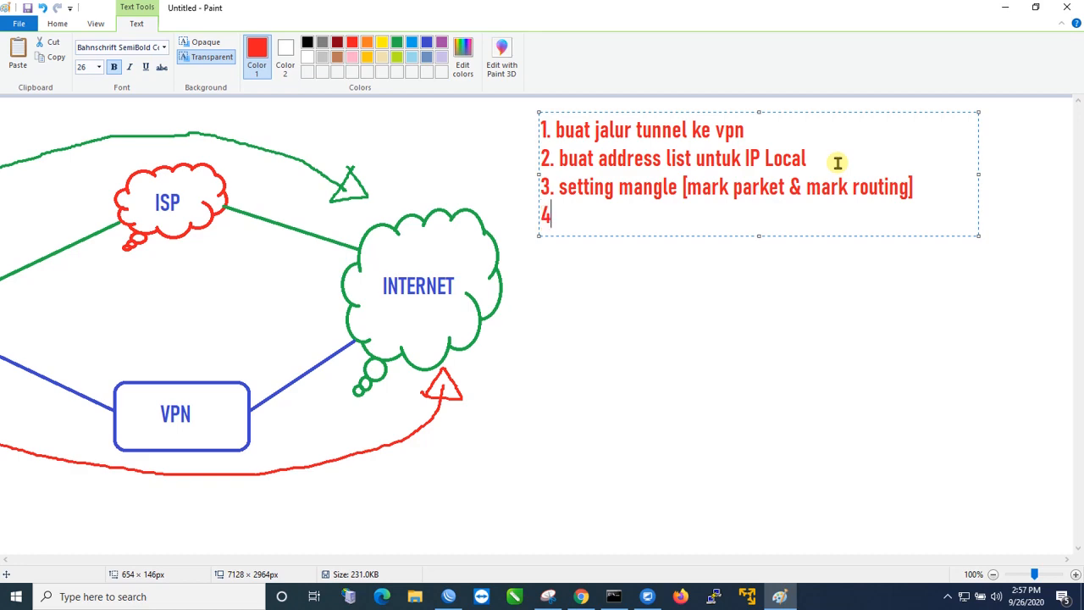
# Step: Switch to WinBox, compare the outgoing interfaces of the two NAT rules, and enable the Nat to VPN rule
pyautogui.hotkey('alt', 'Tab')
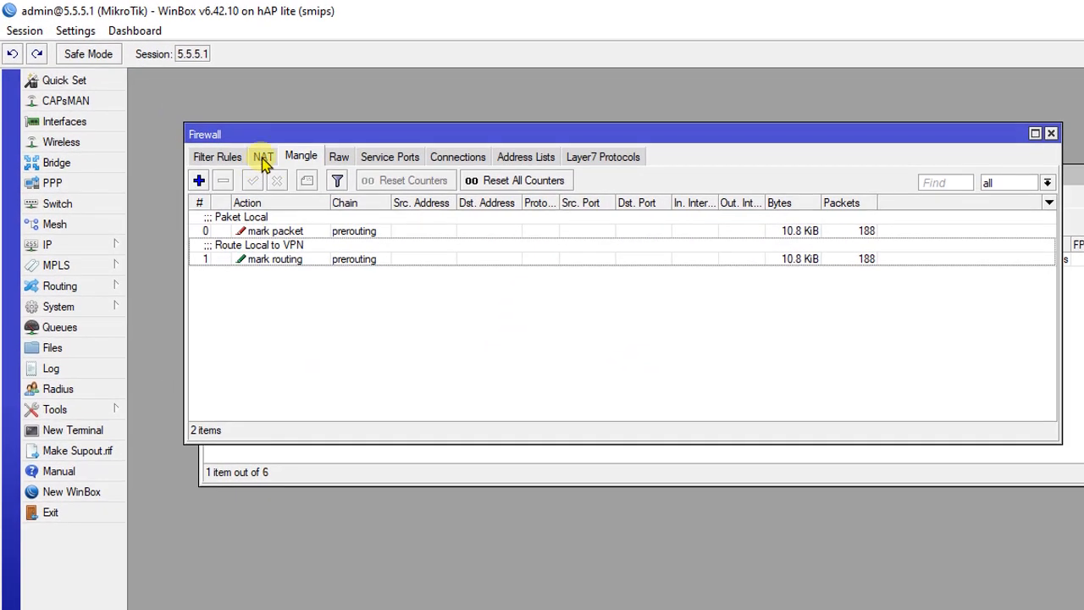
pyautogui.click(263, 158)
pyautogui.click(404, 264)
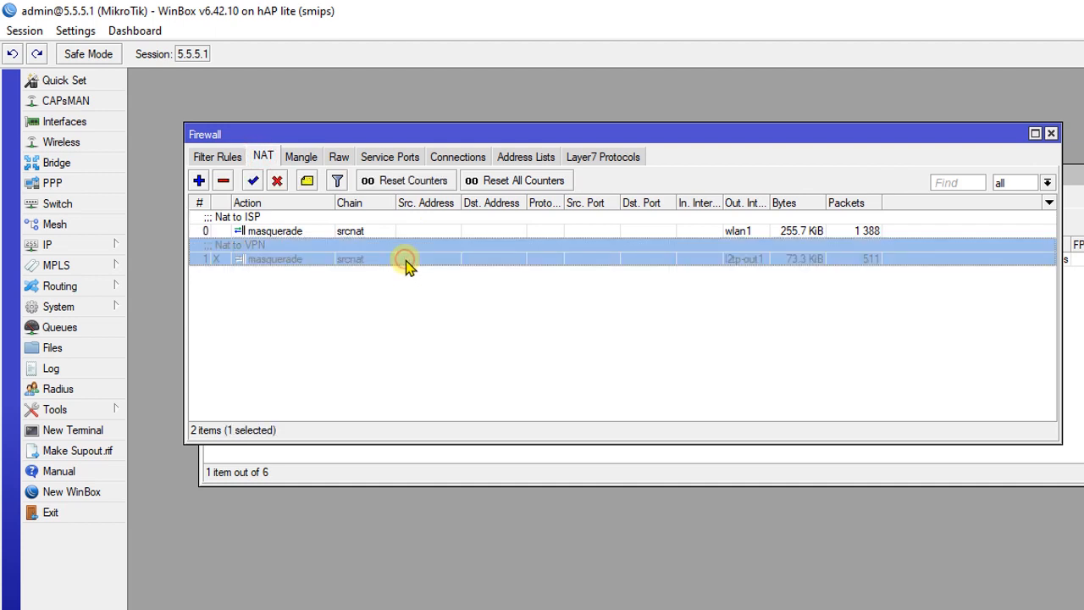
pyautogui.click(446, 318)
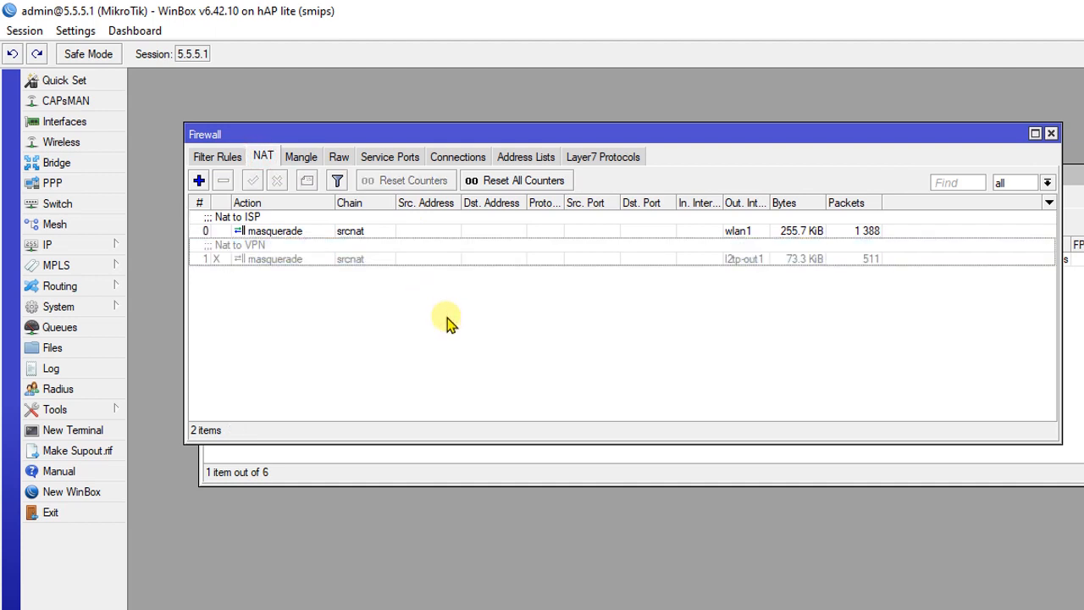
pyautogui.click(589, 217)
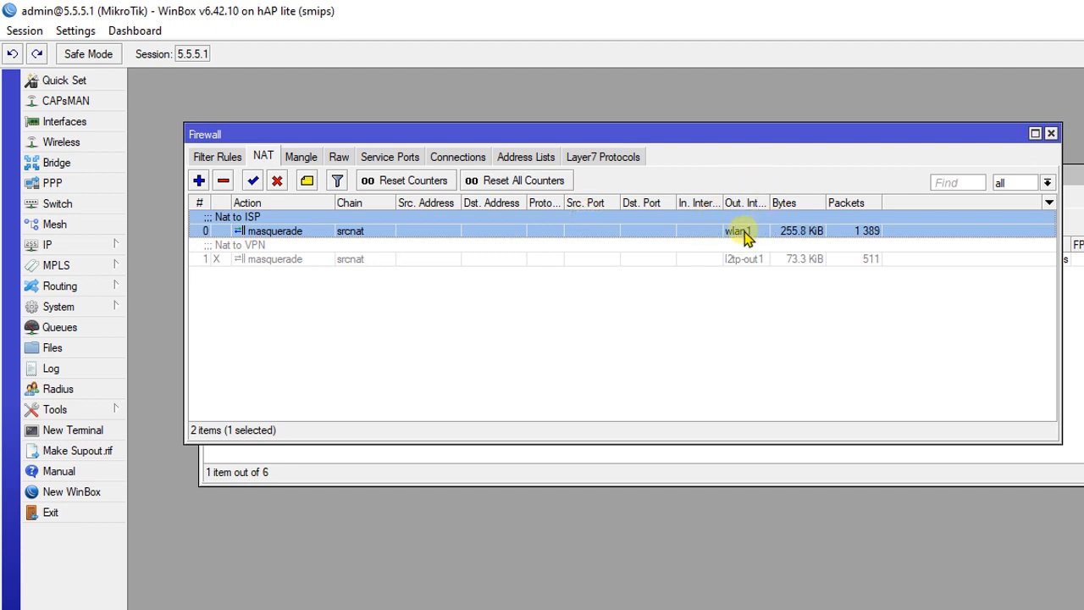
pyautogui.click(734, 251)
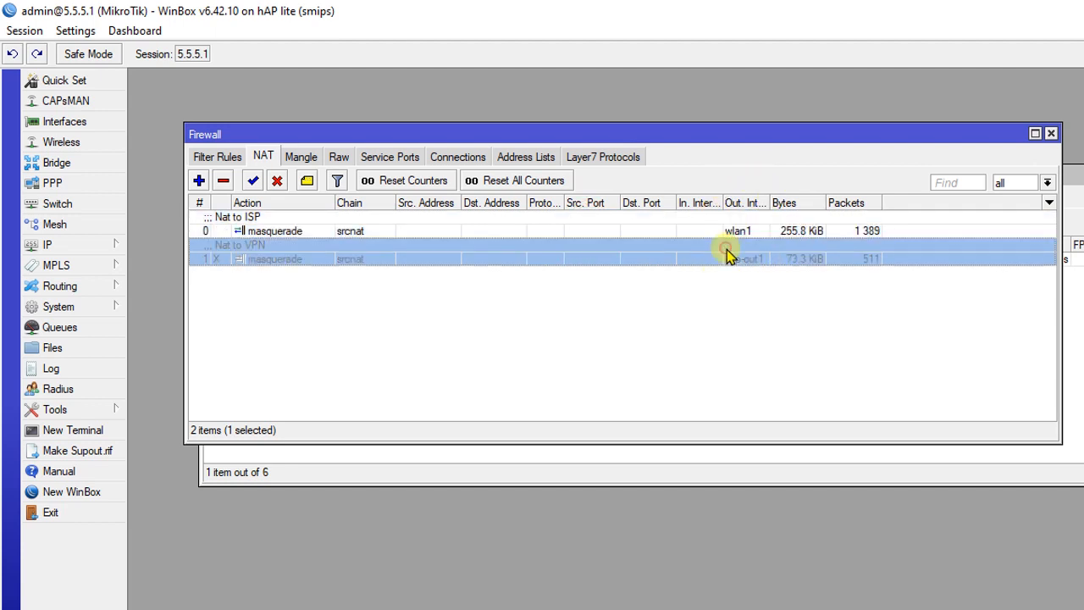
pyautogui.click(251, 183)
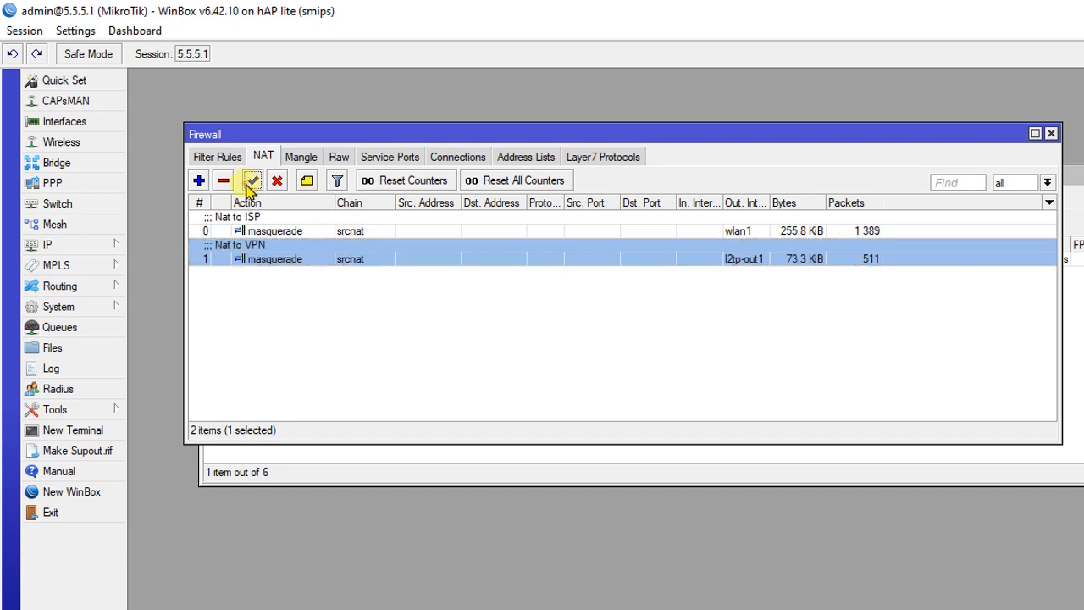
# Step: Open the Nat to VPN rule, check its srcnat chain and choose l2tp-out1 as the outgoing interface
pyautogui.doubleClick(301, 243)
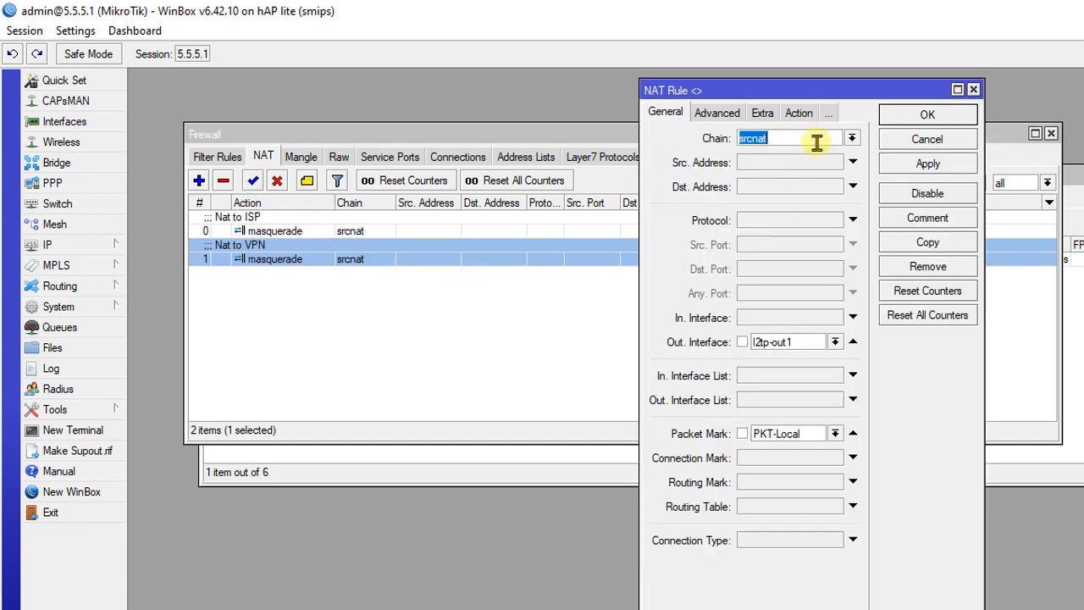
pyautogui.doubleClick(812, 140)
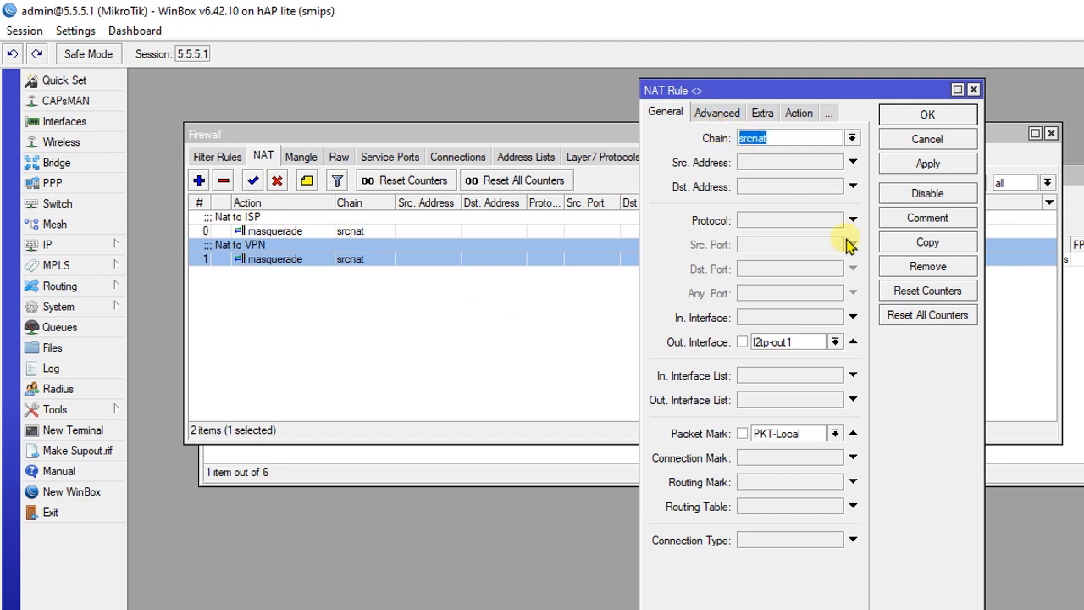
pyautogui.click(833, 341)
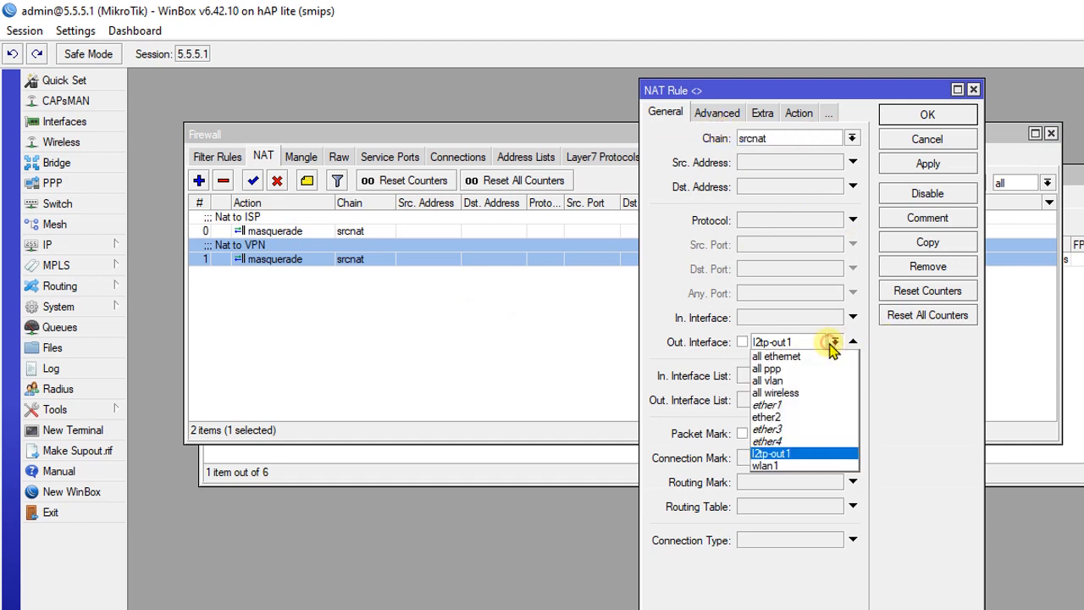
pyautogui.click(833, 341)
pyautogui.click(832, 341)
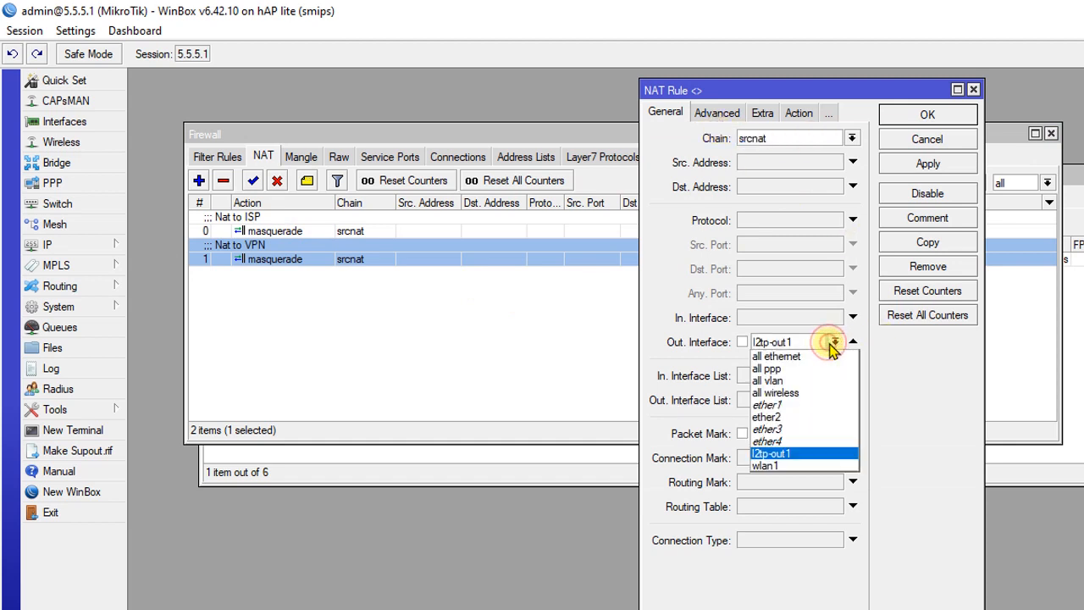
pyautogui.click(777, 454)
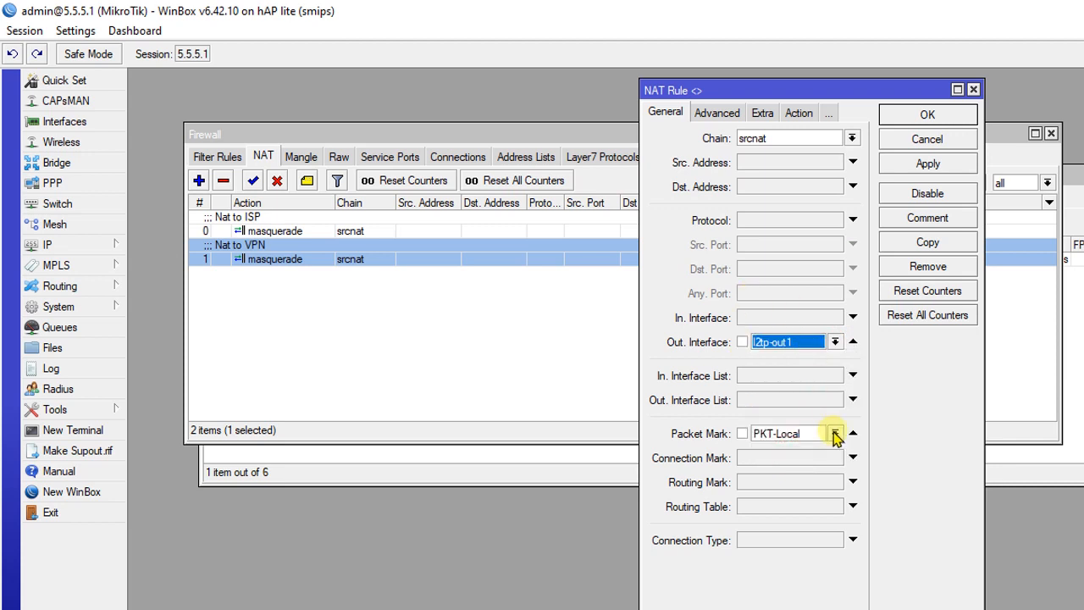
# Step: Check the PKT-Local packet mark and masquerade action of the Nat to VPN rule, and save the rule
pyautogui.click(835, 434)
pyautogui.click(826, 431)
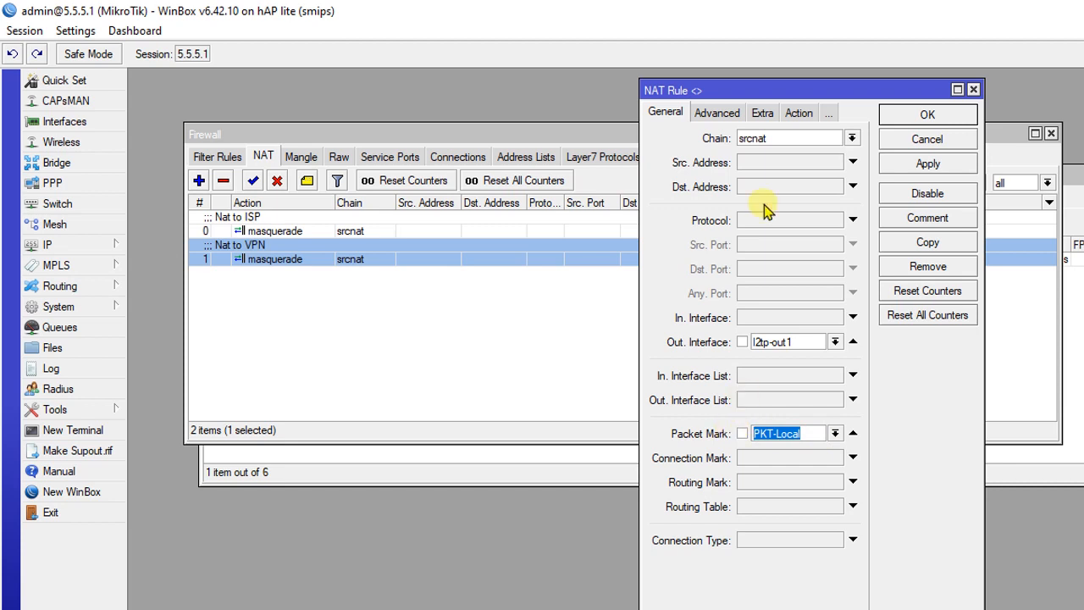
pyautogui.click(709, 113)
pyautogui.click(762, 112)
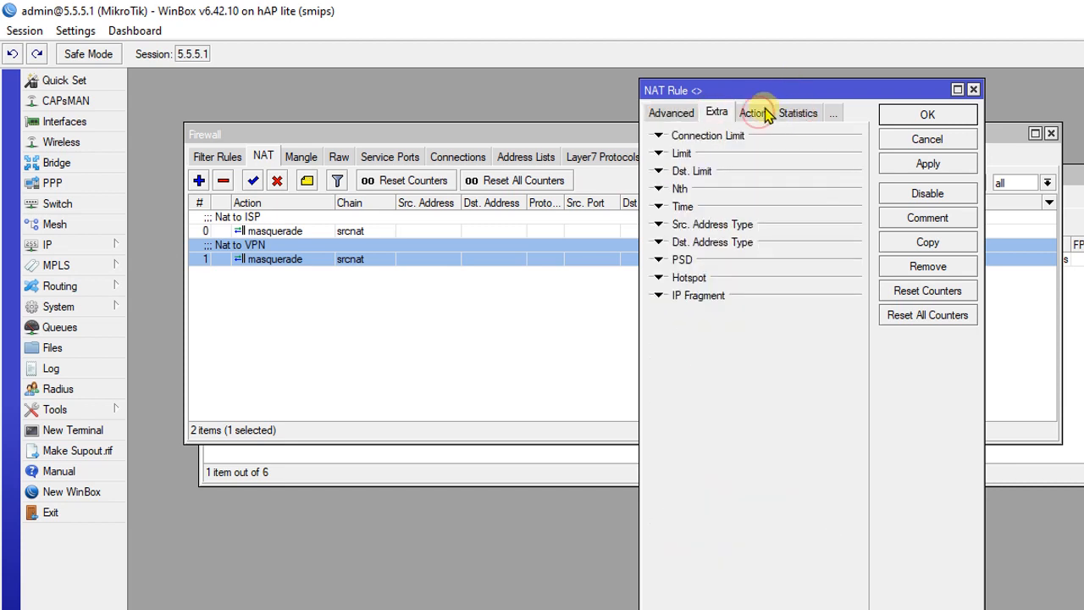
pyautogui.click(766, 115)
pyautogui.click(906, 166)
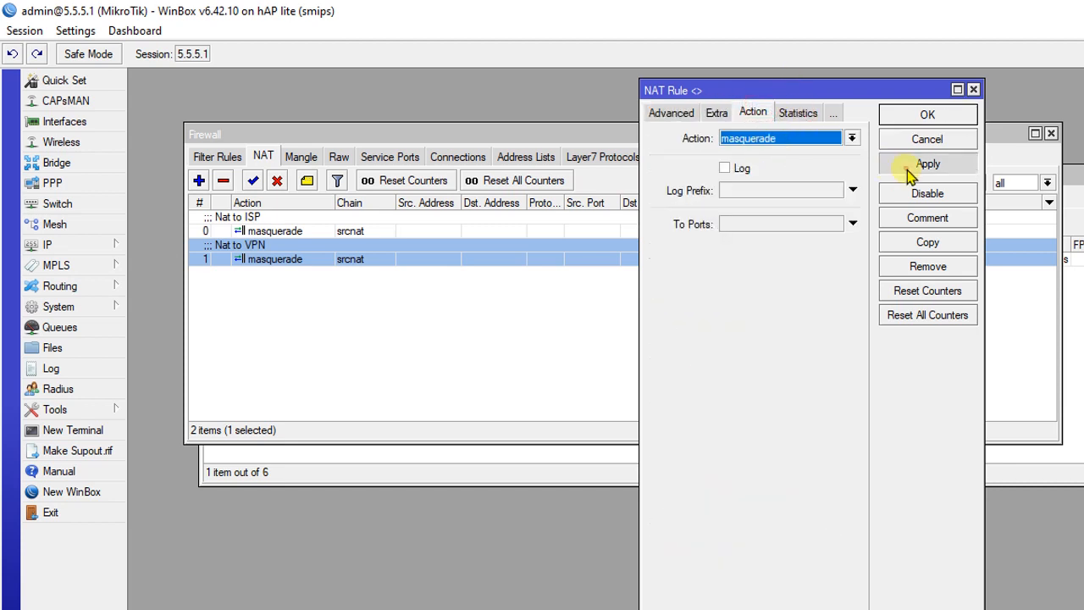
pyautogui.click(926, 117)
pyautogui.click(783, 318)
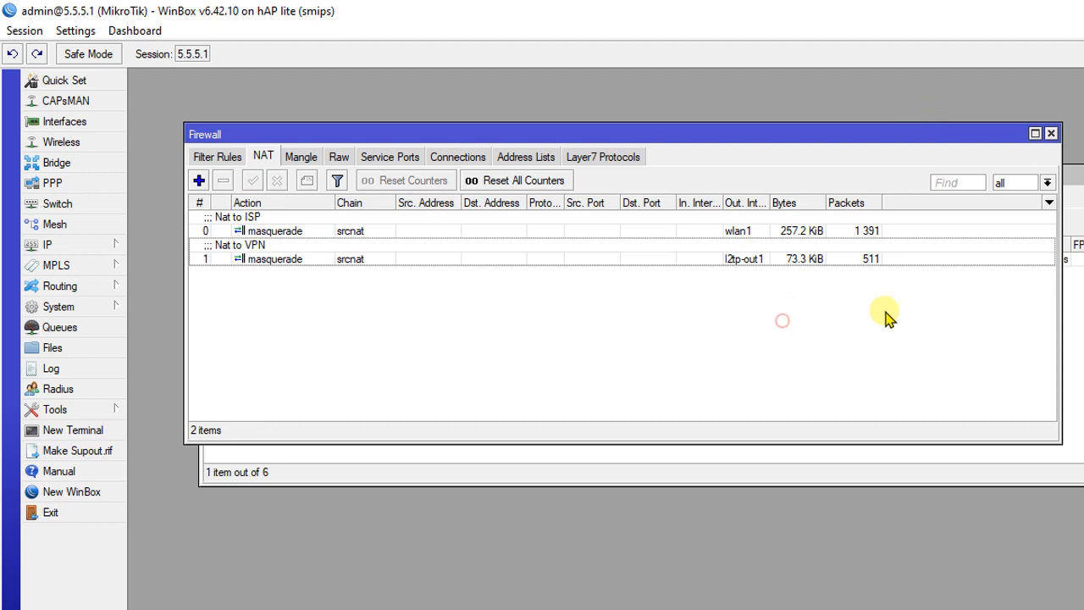
# Step: Reset the traffic counters of all NAT rules
pyautogui.click(471, 186)
pyautogui.click(708, 320)
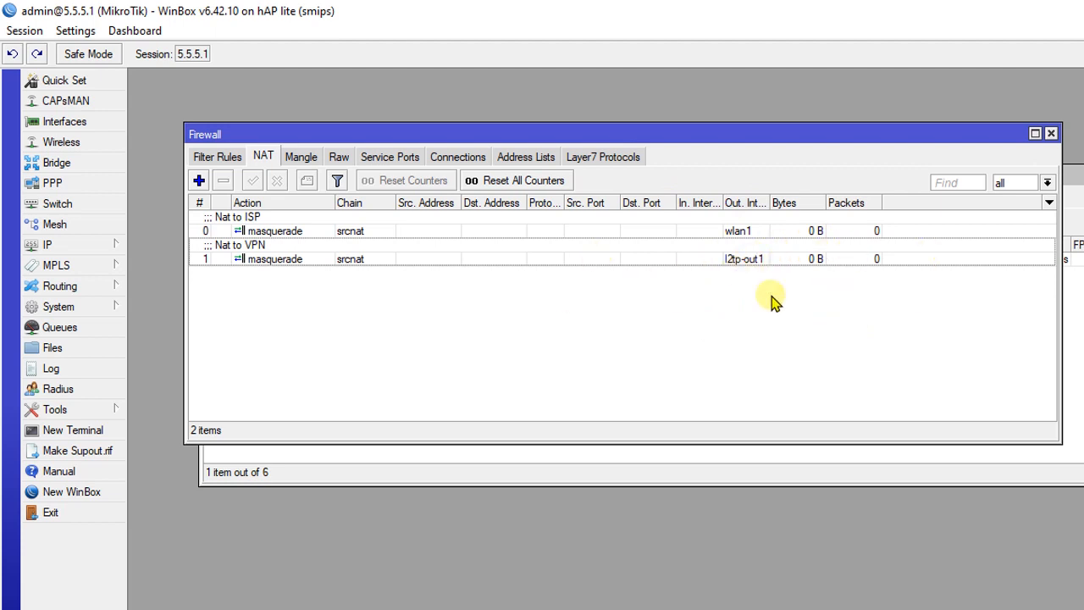
pyautogui.click(746, 330)
pyautogui.click(602, 260)
pyautogui.click(640, 359)
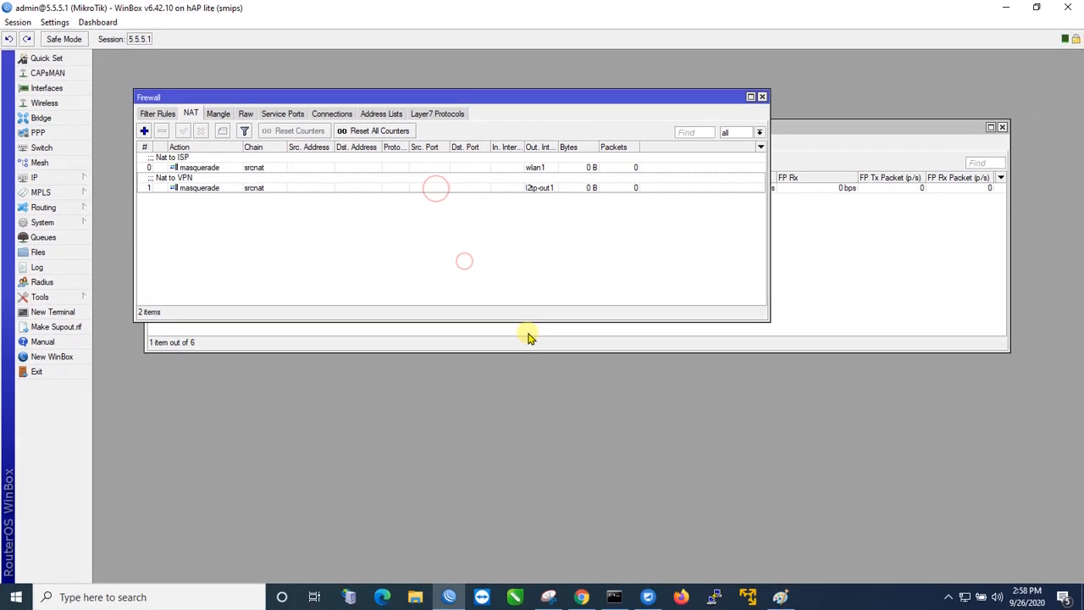
# Step: Reload the Speedtest page in Chrome and return to WinBox to check the Nat to ISP rule's traffic
pyautogui.click(581, 596)
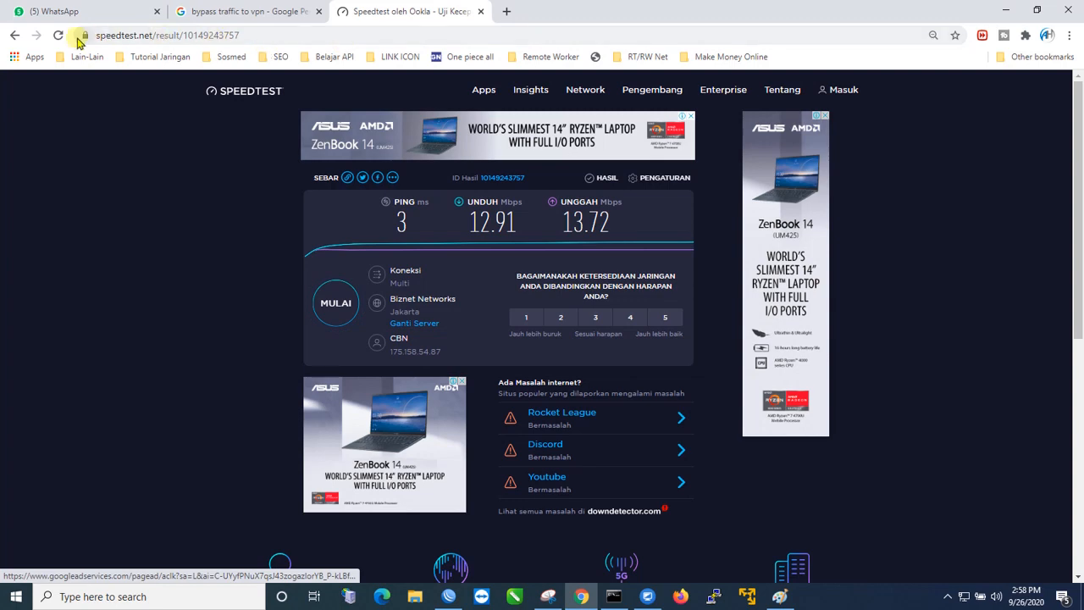
pyautogui.click(58, 35)
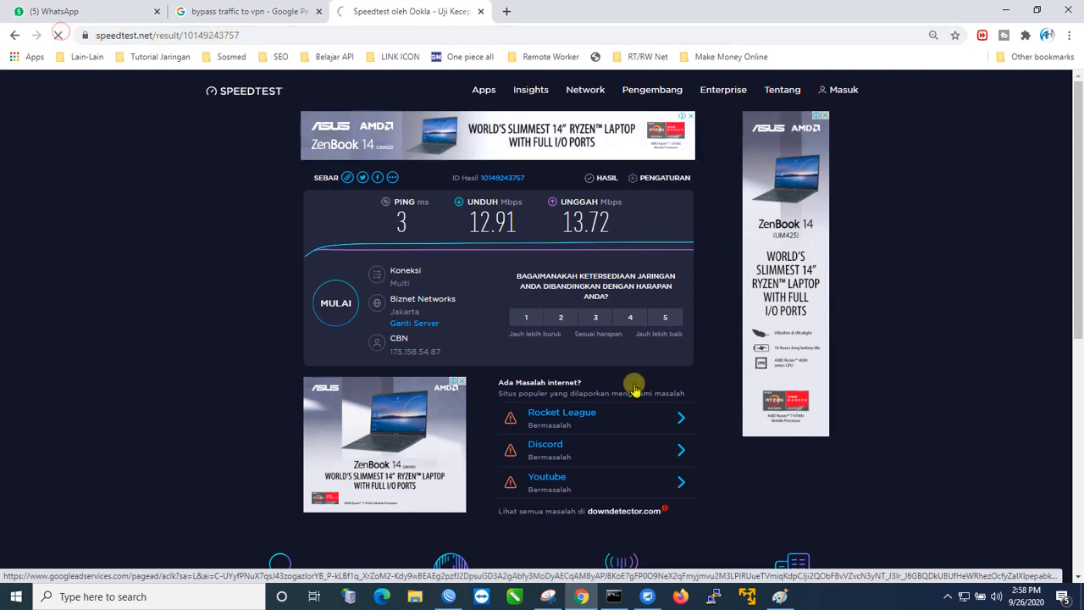
pyautogui.click(449, 596)
pyautogui.click(606, 167)
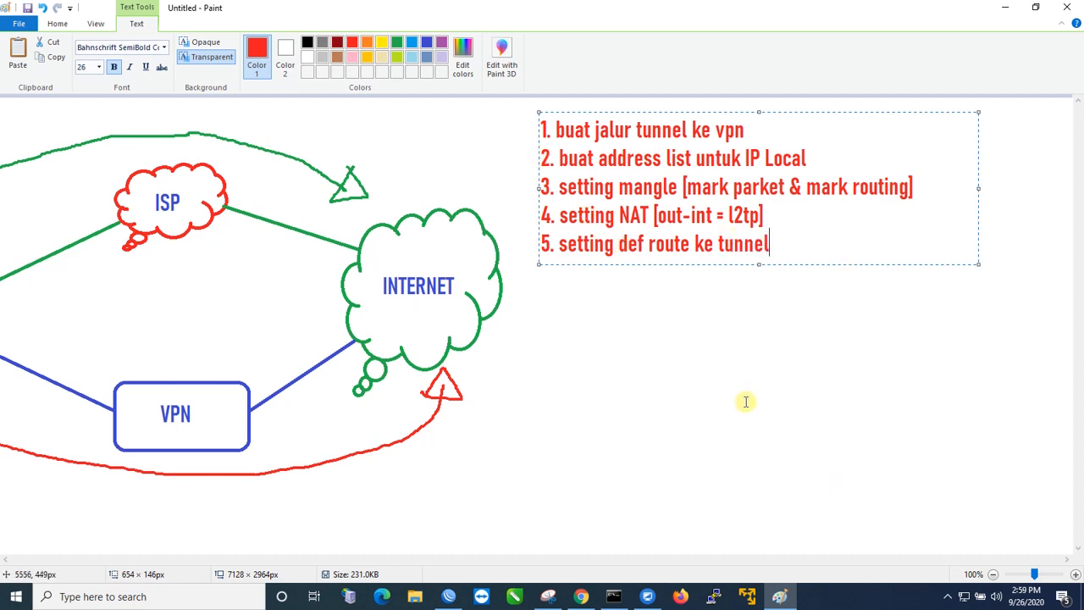
# Step: Highlight the Paint note line "5. setting def route ke tunnel" to review it
pyautogui.moveTo(794, 245); pyautogui.dragTo(560, 246)
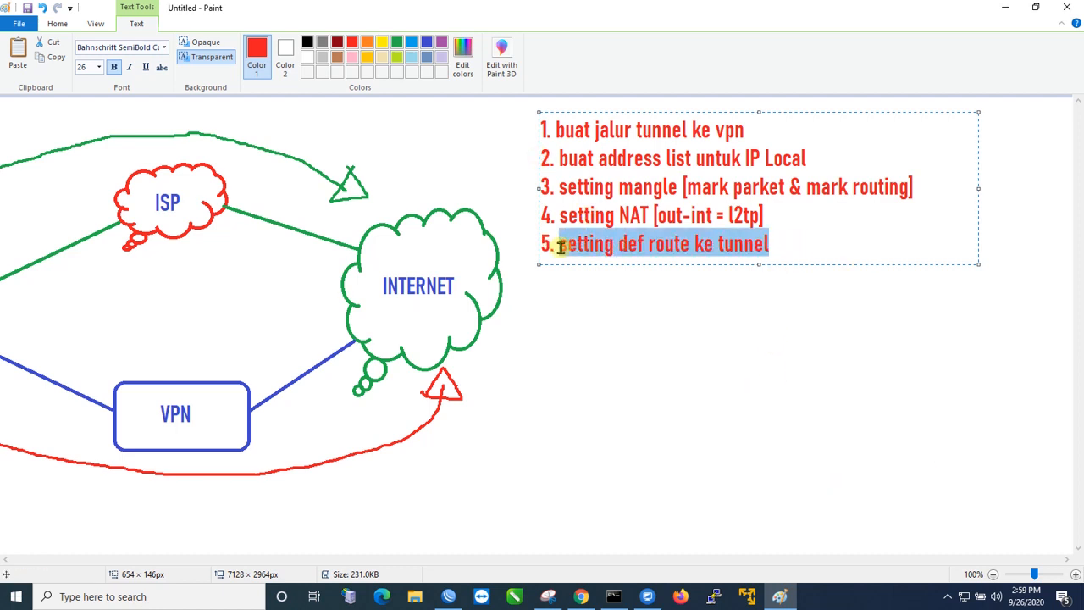
pyautogui.click(778, 241)
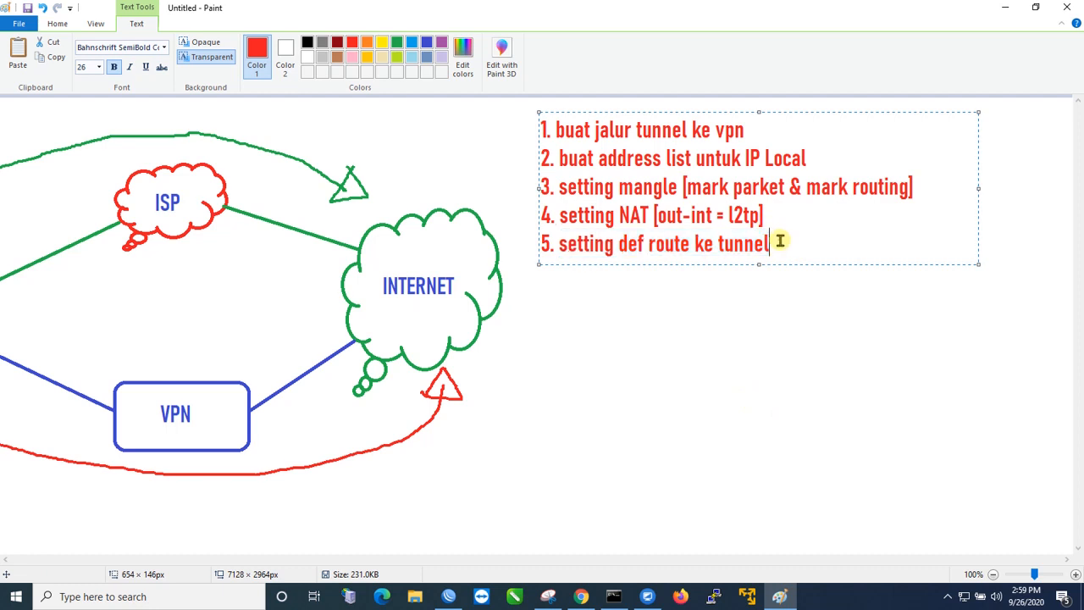
# Step: Switch to WinBox and open the disabled 0.0.0.0/0 route marked Route-To-VPN to review its destination address and gateway
pyautogui.click(452, 596)
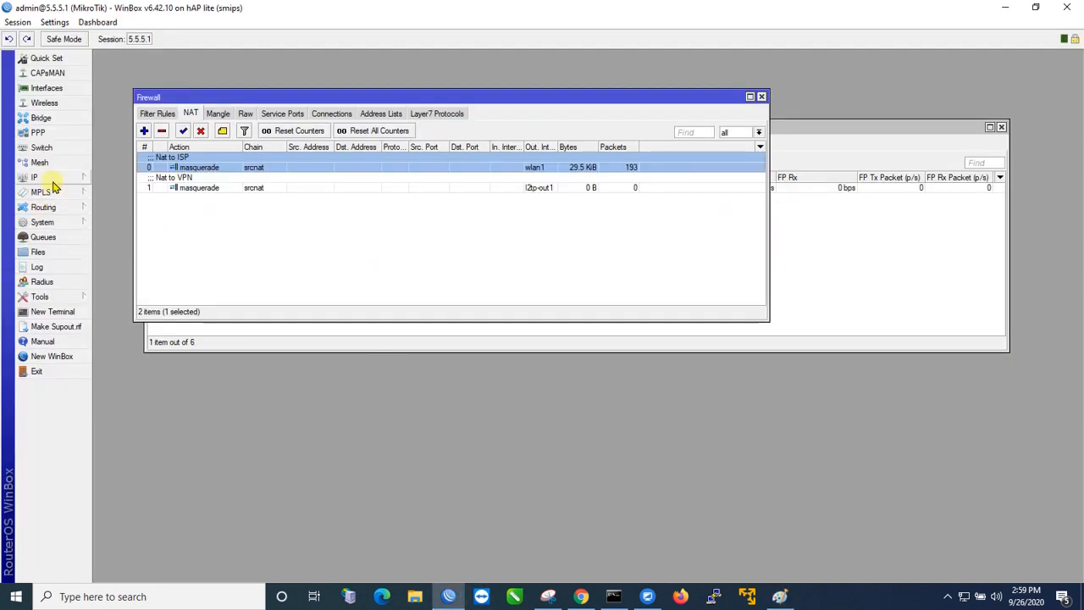
pyautogui.click(52, 178)
pyautogui.click(127, 403)
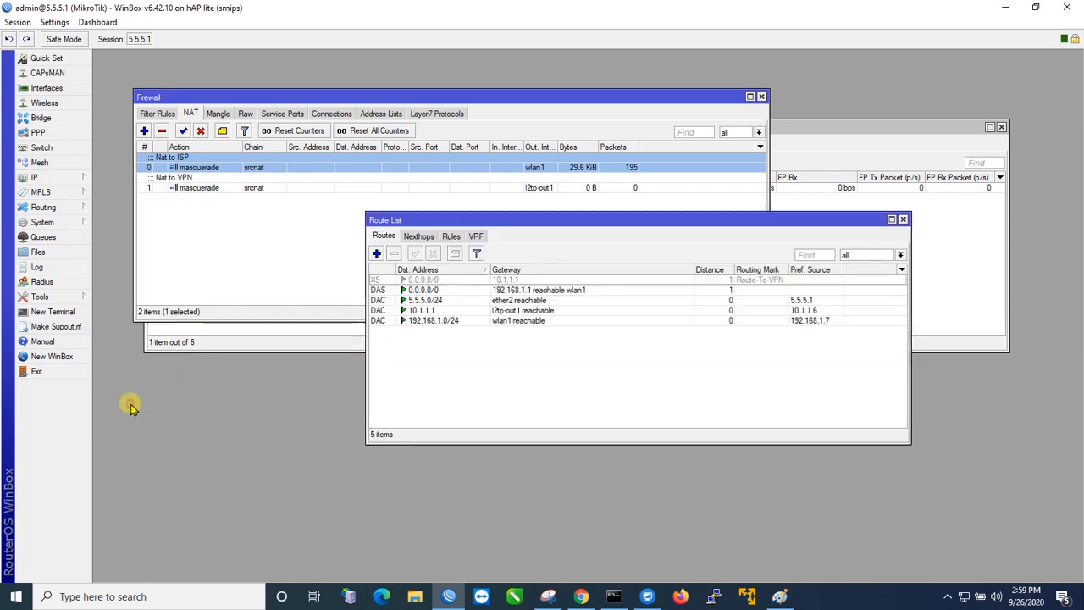
pyautogui.click(475, 285)
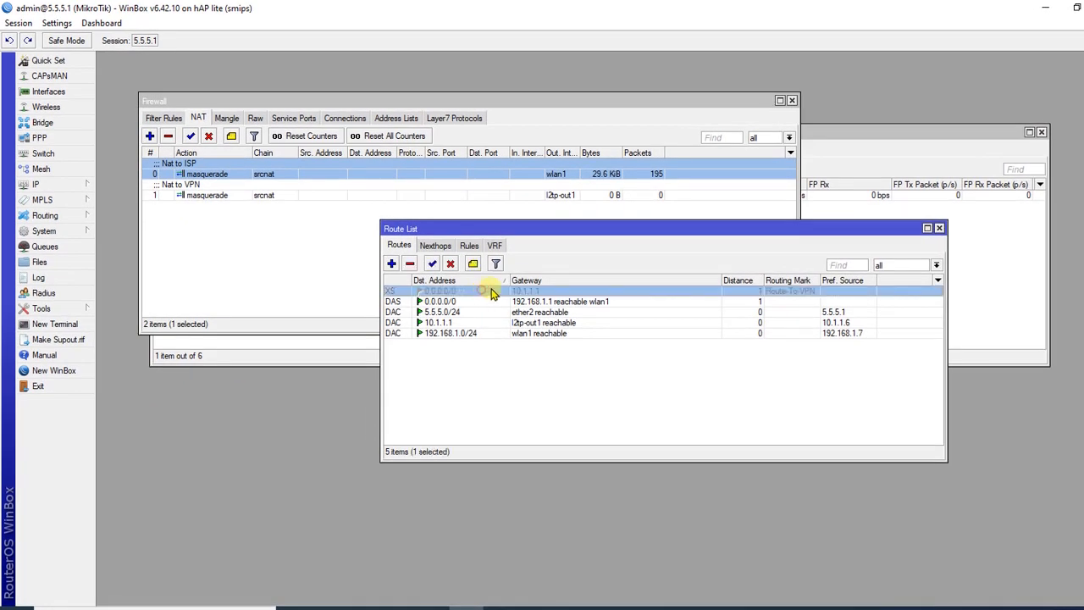
pyautogui.doubleClick(447, 293)
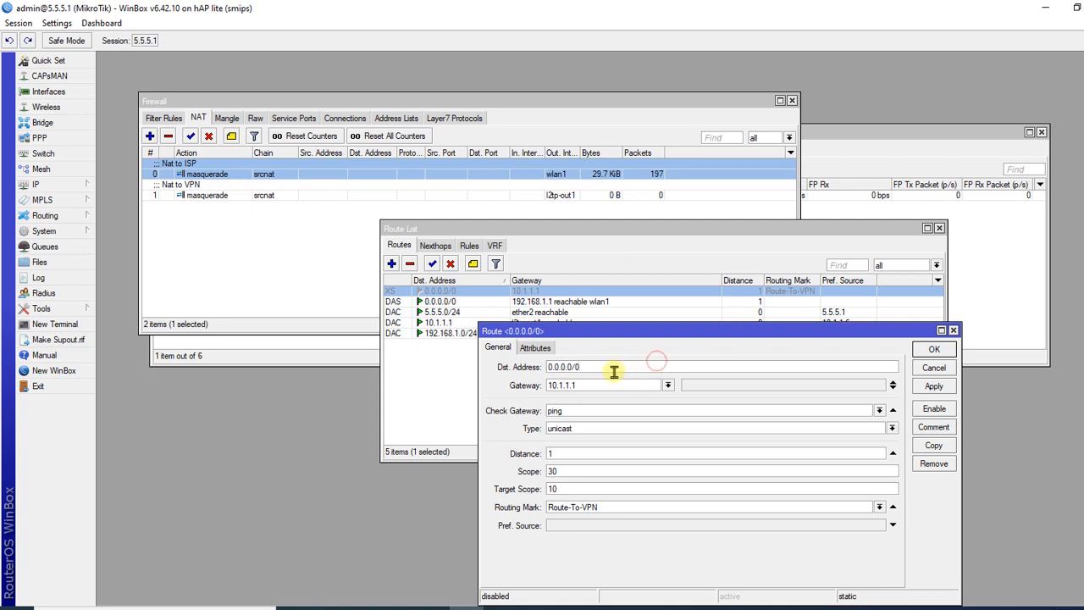
pyautogui.moveTo(652, 364); pyautogui.dragTo(526, 375)
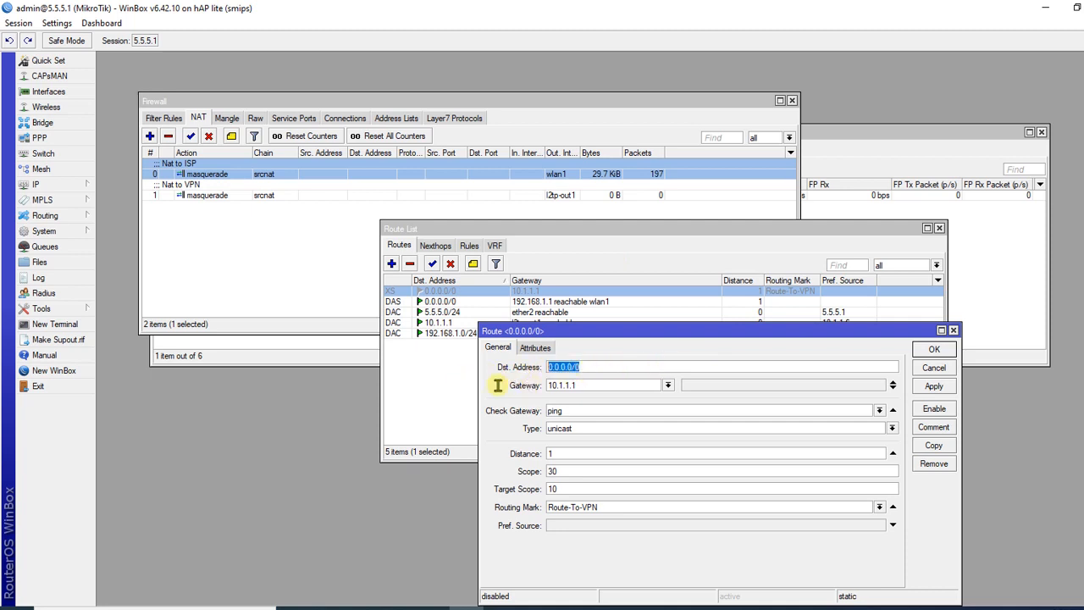
pyautogui.moveTo(595, 387); pyautogui.dragTo(519, 393)
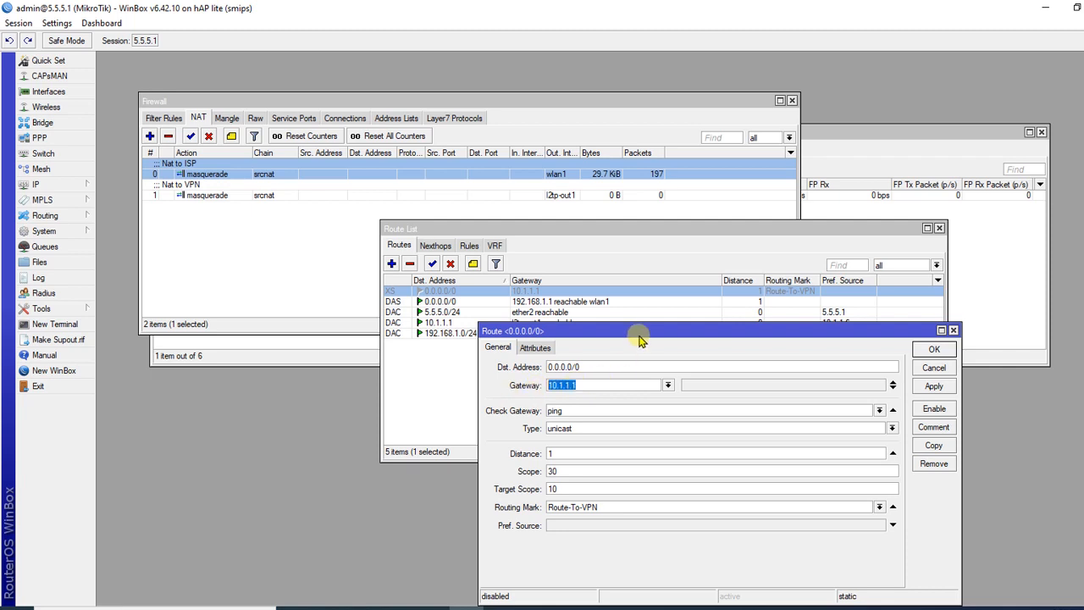
# Step: Move the route window aside and compare its gateway with the l2tp-out1 network in the IP address list
pyautogui.moveTo(641, 339); pyautogui.dragTo(748, 207)
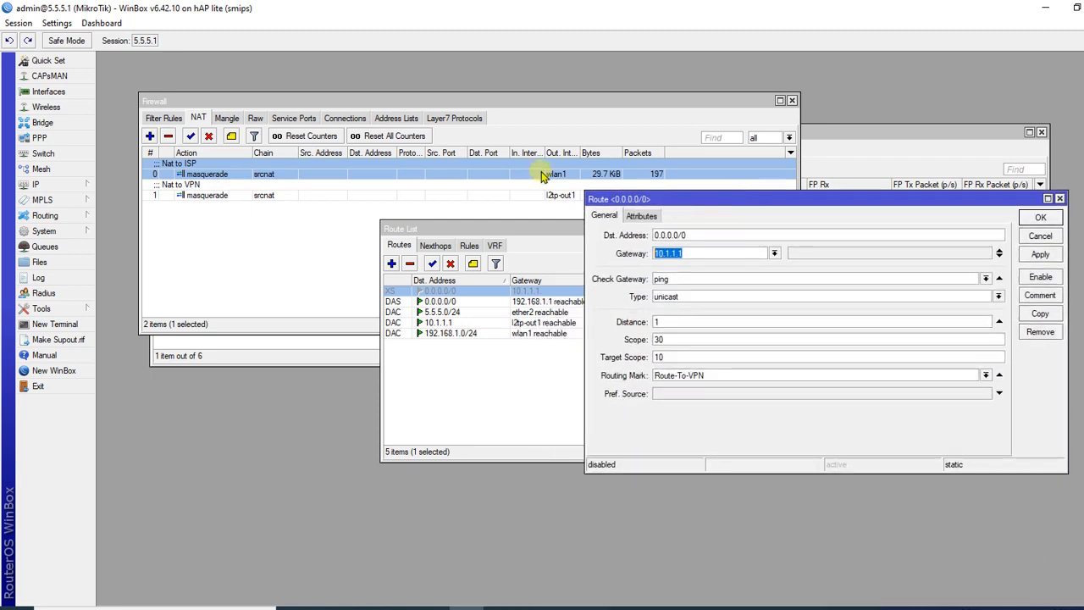
pyautogui.click(61, 185)
pyautogui.click(133, 220)
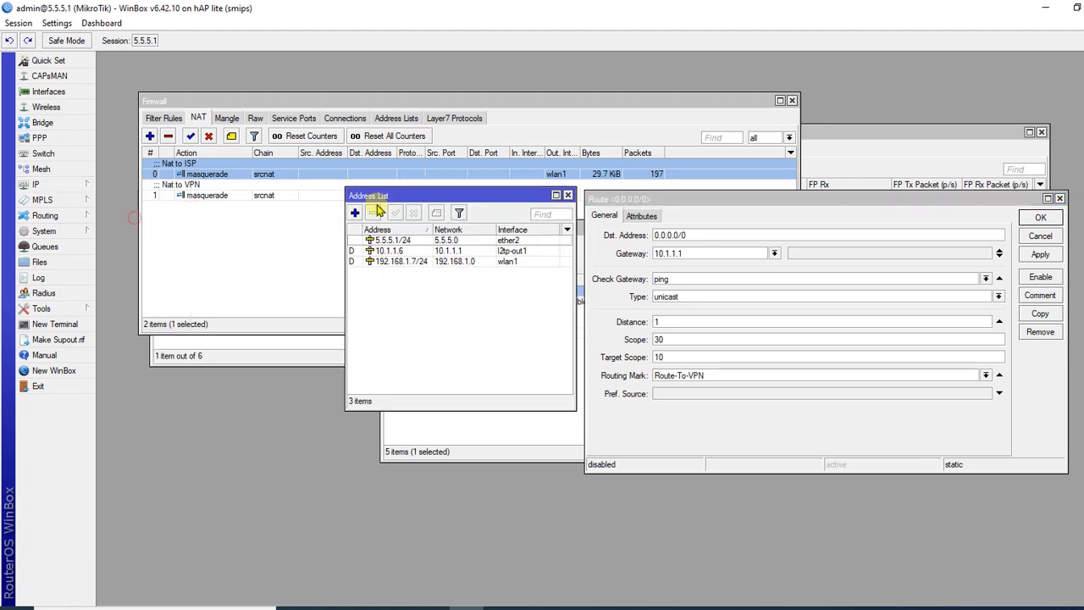
pyautogui.click(457, 253)
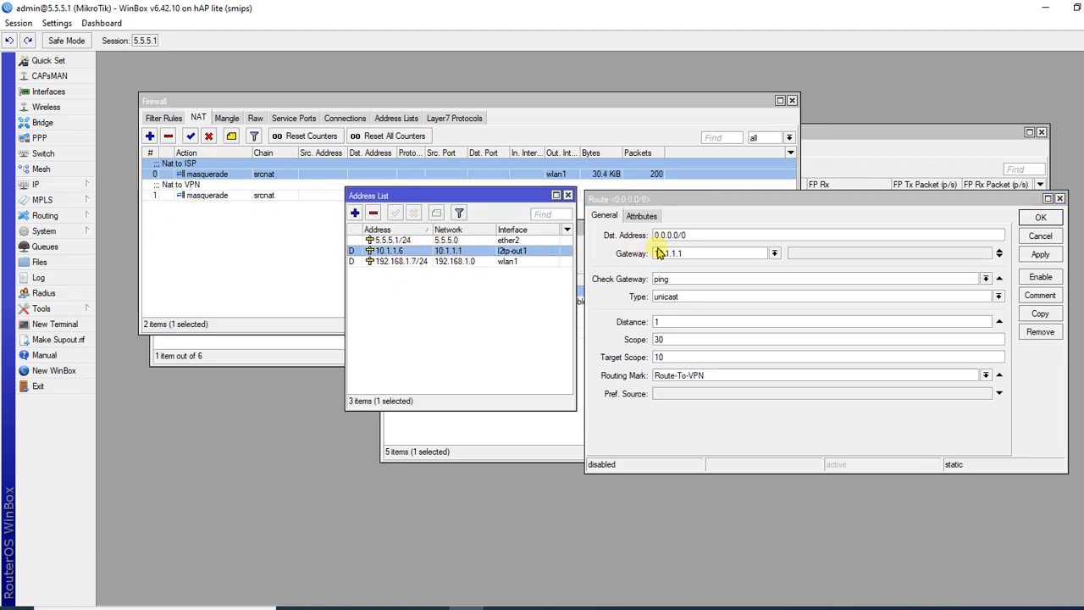
pyautogui.click(568, 195)
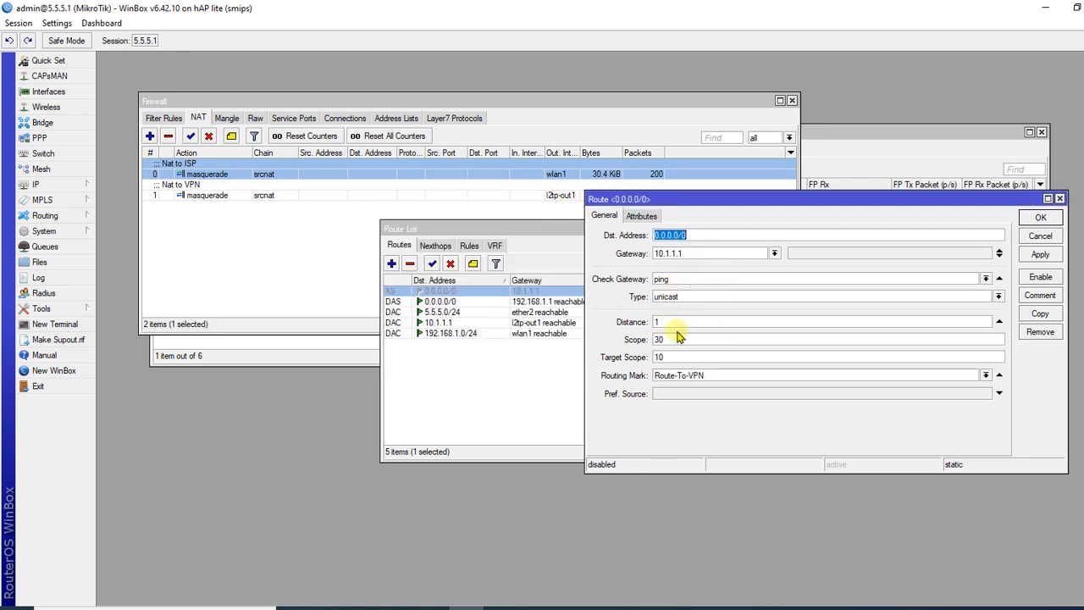
# Step: Select Route-To-VPN as the 0.0.0.0/0 route's routing mark, apply it, enable the route and close its window
pyautogui.click(985, 375)
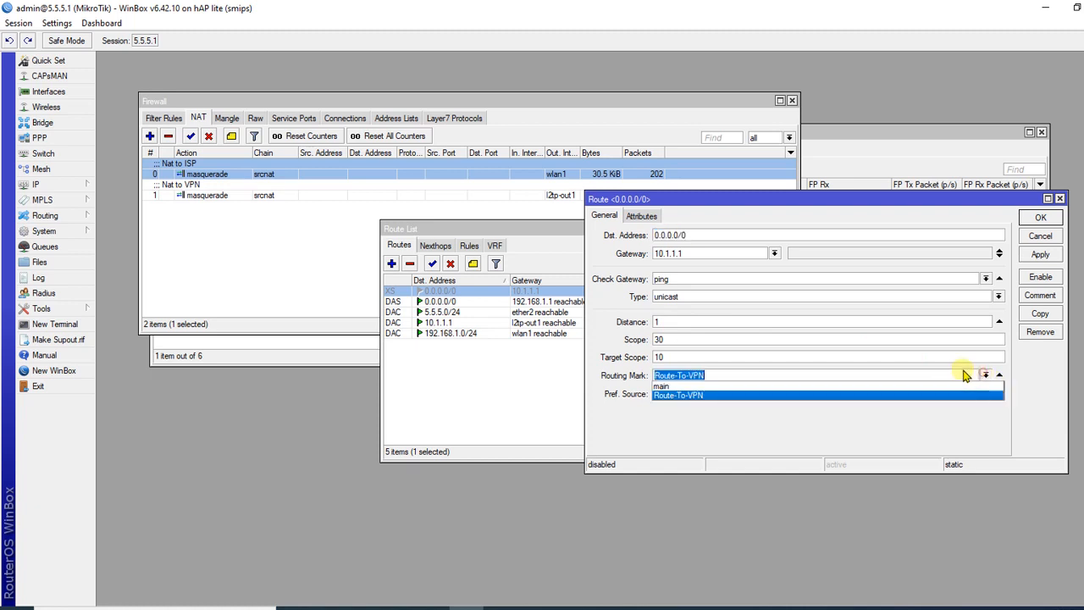
pyautogui.click(693, 395)
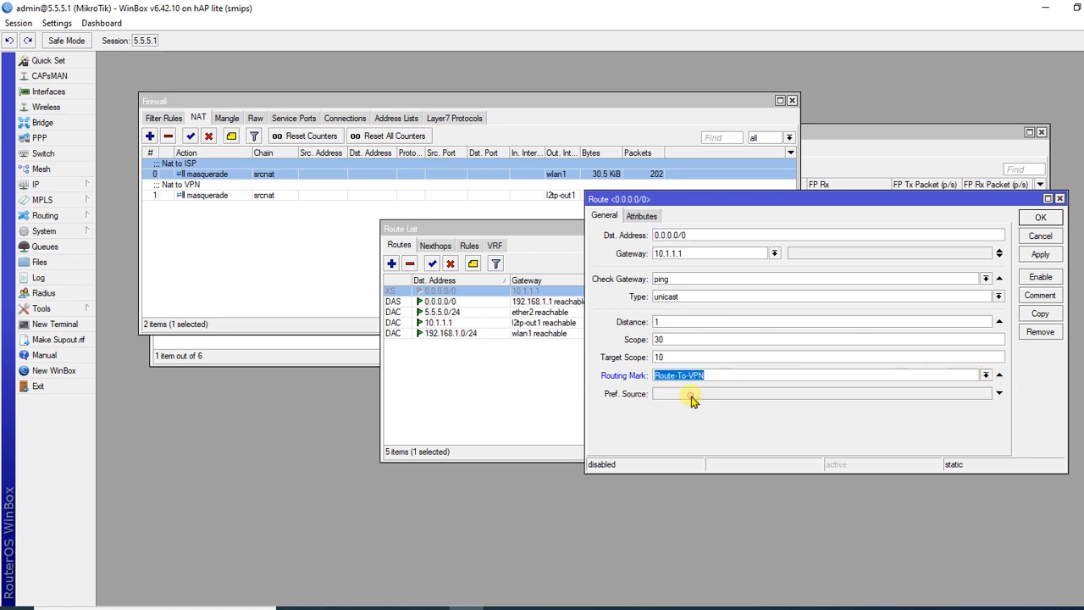
pyautogui.click(1038, 256)
pyautogui.click(1040, 280)
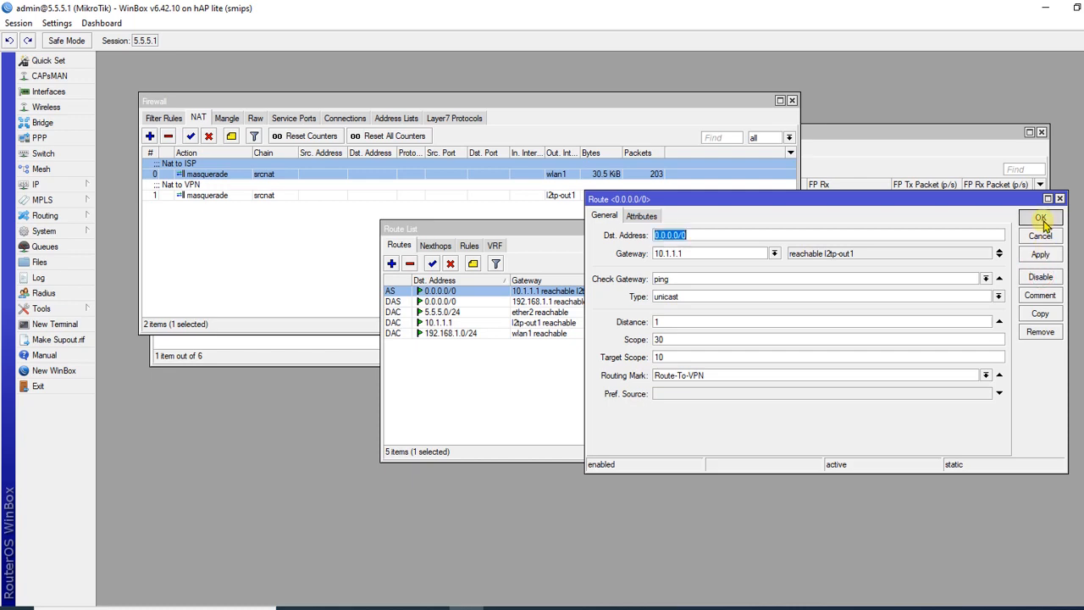
pyautogui.click(1041, 219)
pyautogui.click(737, 374)
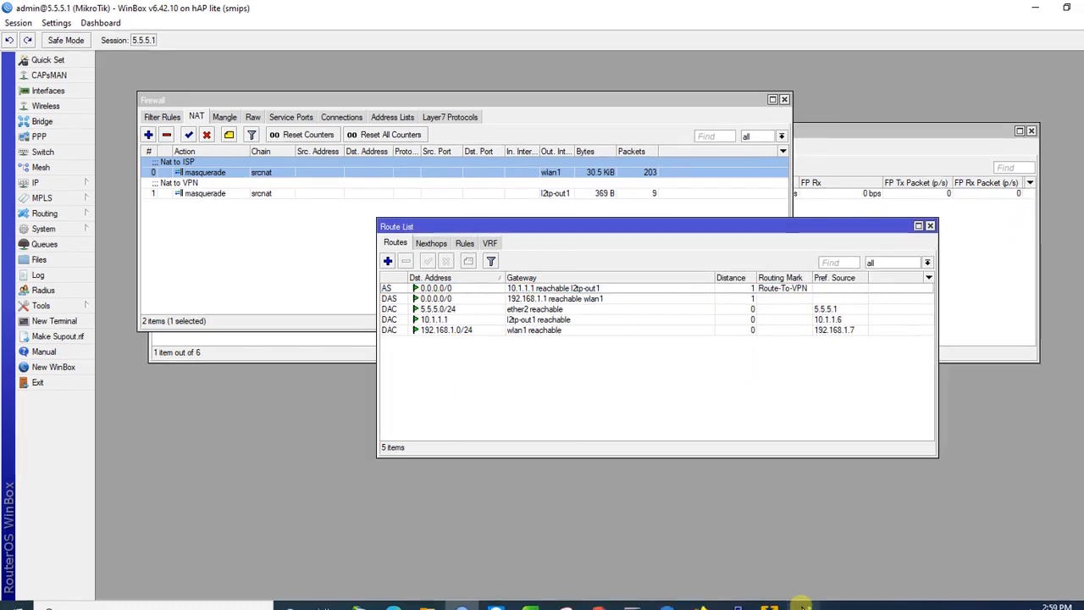
# Step: Switch to Paint and review the network diagram's client-to-internet paths through the ISP and VPN alongside the setup notes
pyautogui.click(803, 606)
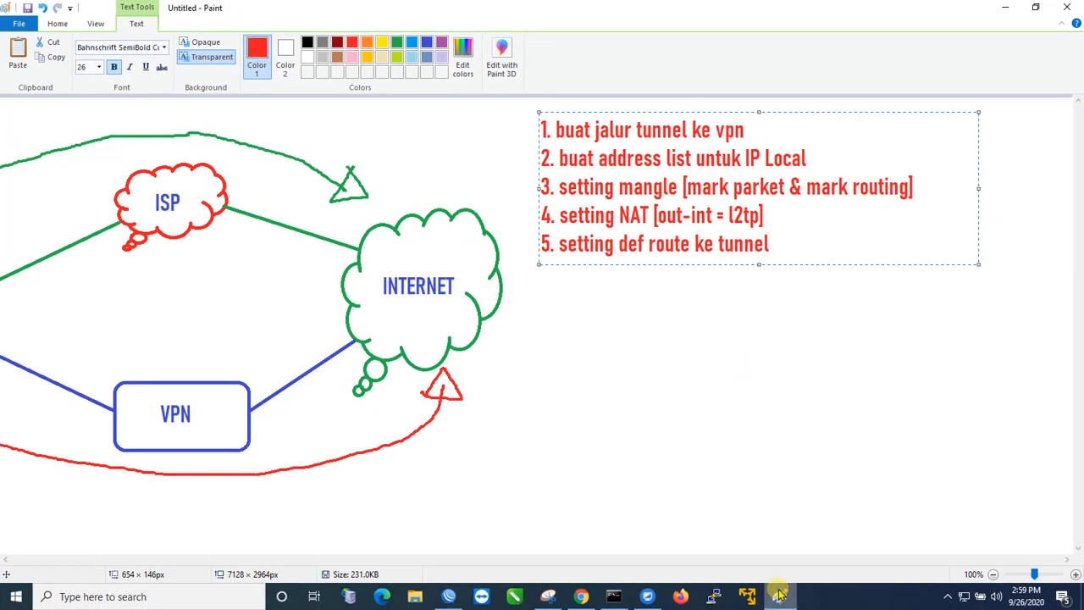
pyautogui.click(708, 458)
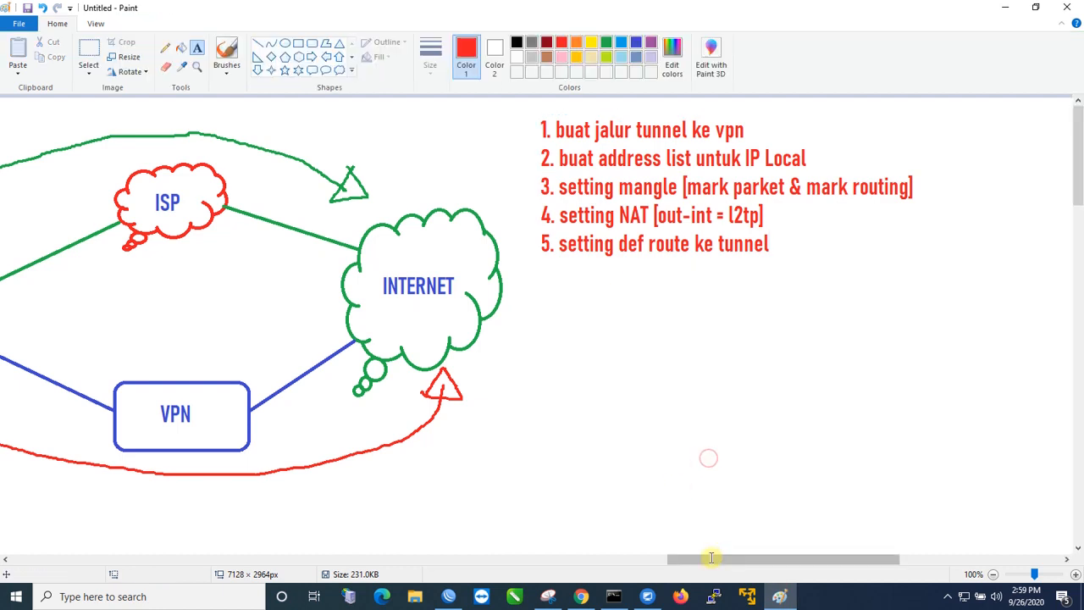
pyautogui.moveTo(718, 559); pyautogui.dragTo(637, 575)
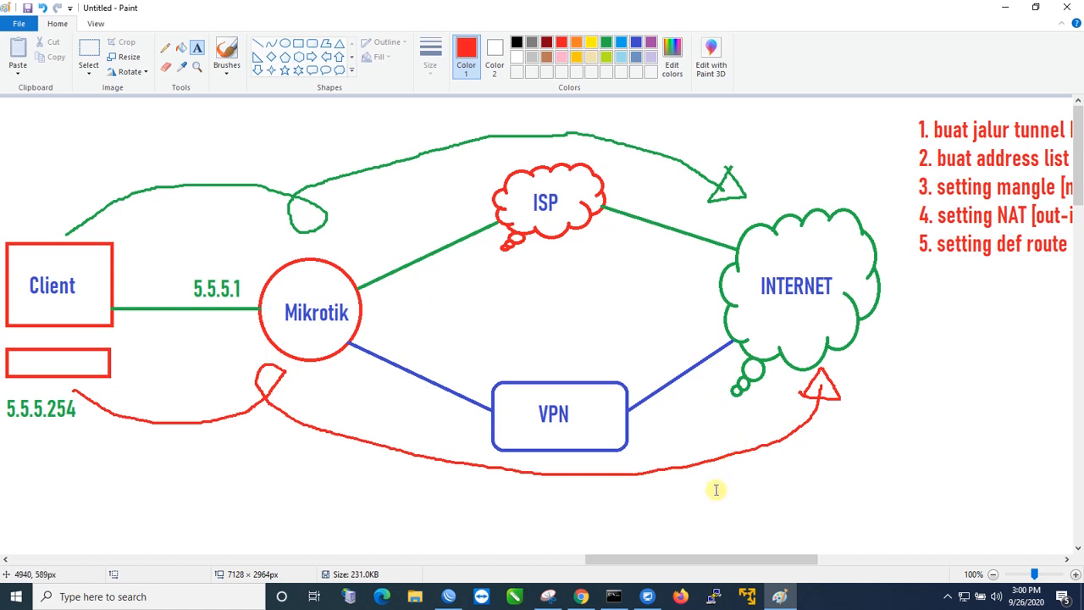
pyautogui.moveTo(609, 559); pyautogui.dragTo(677, 574)
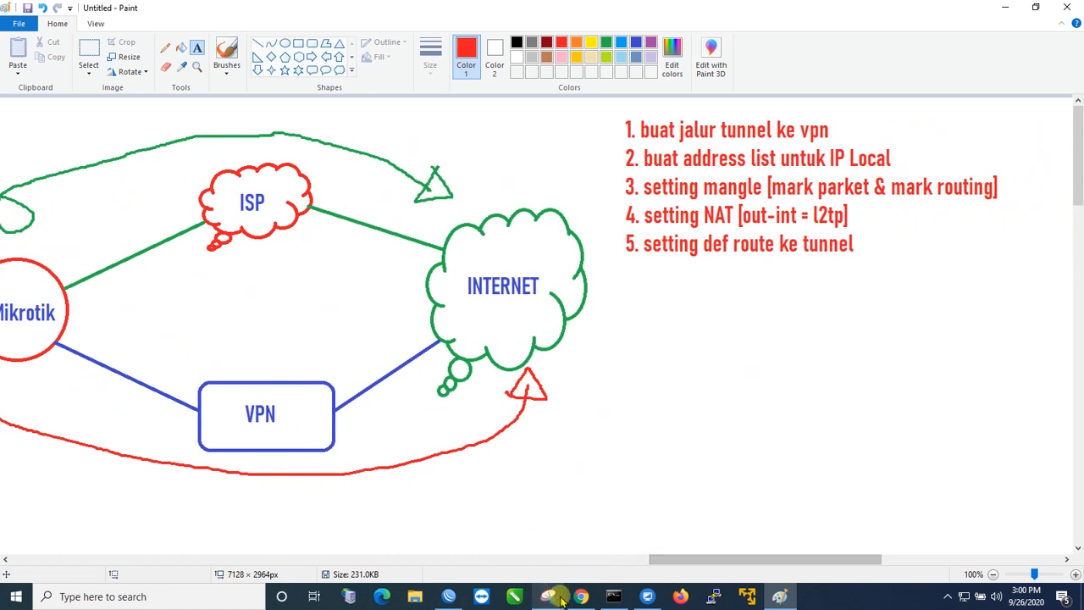
# Step: Switch to WinBox, reset all NAT rule counters and check the traffic on the Nat to VPN rule
pyautogui.click(449, 597)
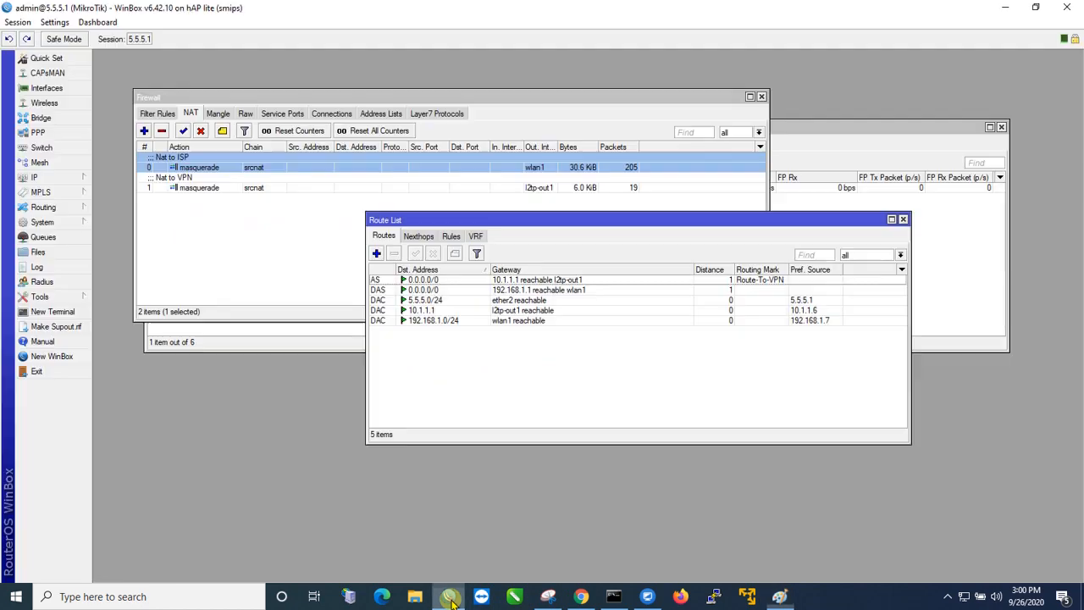
pyautogui.click(259, 237)
pyautogui.click(398, 185)
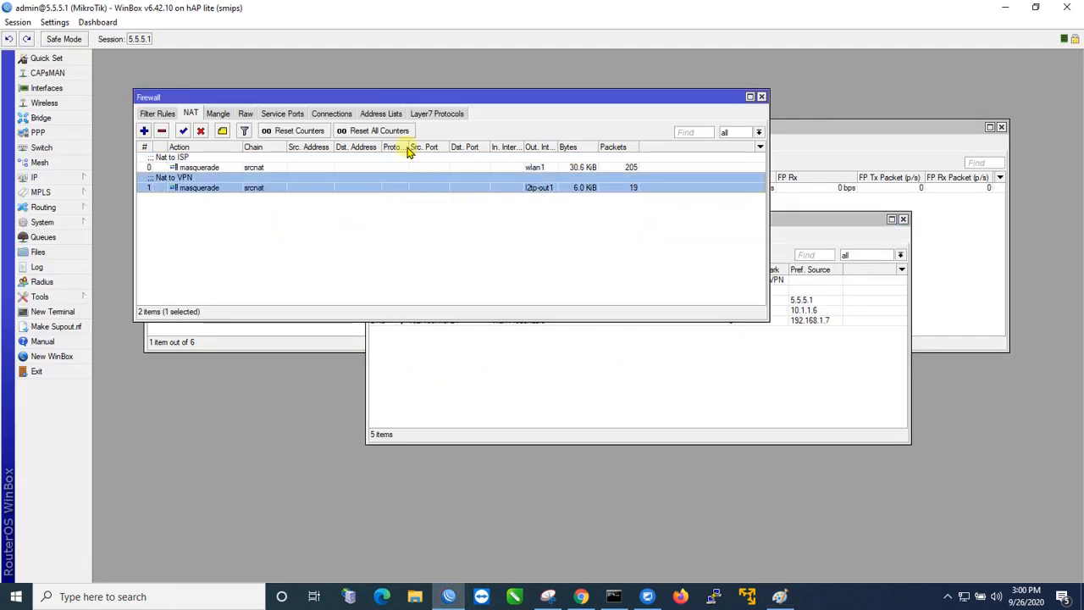
pyautogui.click(375, 131)
pyautogui.click(448, 237)
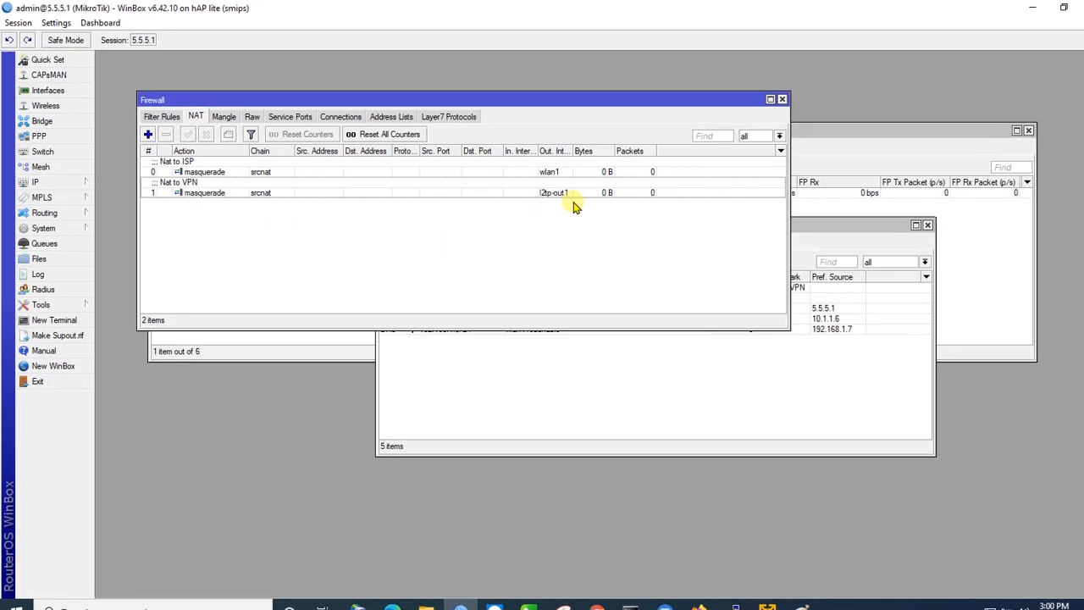
pyautogui.click(573, 195)
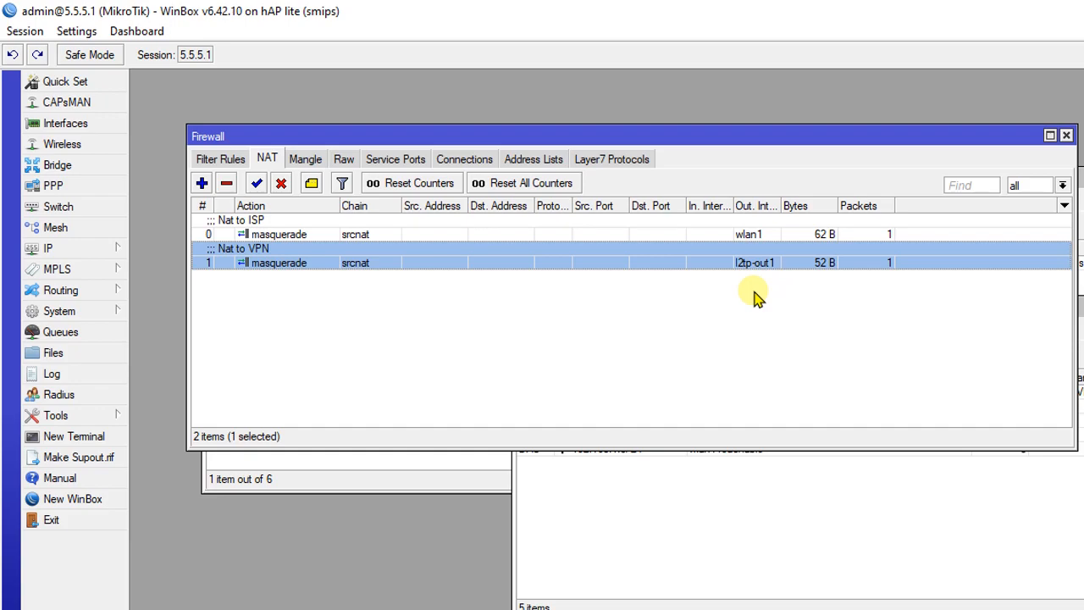
pyautogui.click(908, 400)
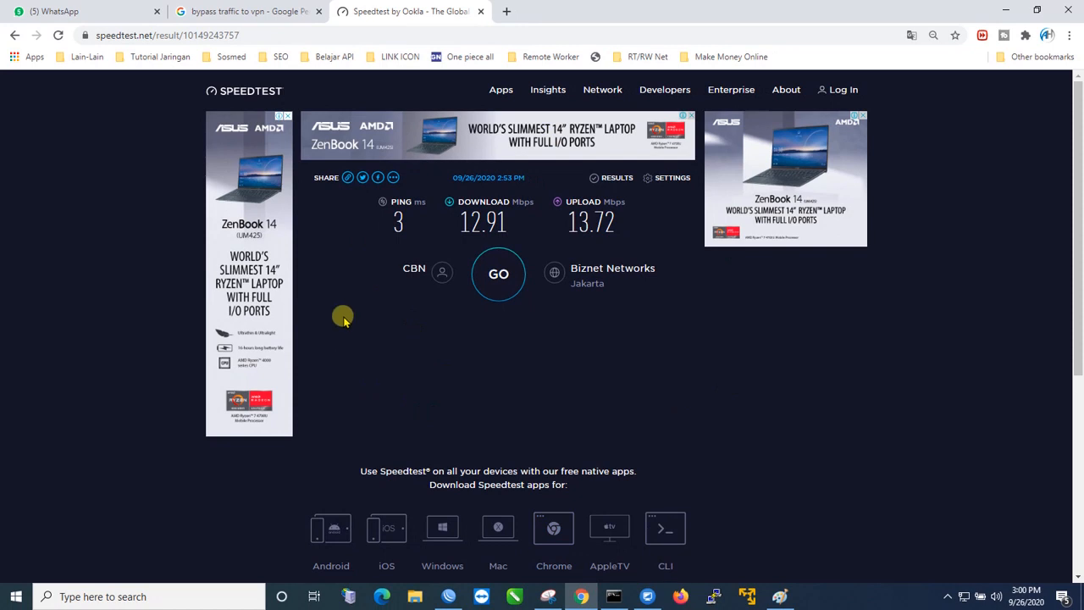
# Step: In Chrome, search Google for "speedtest" and open the Ookla Speedtest site from the results
pyautogui.click(58, 34)
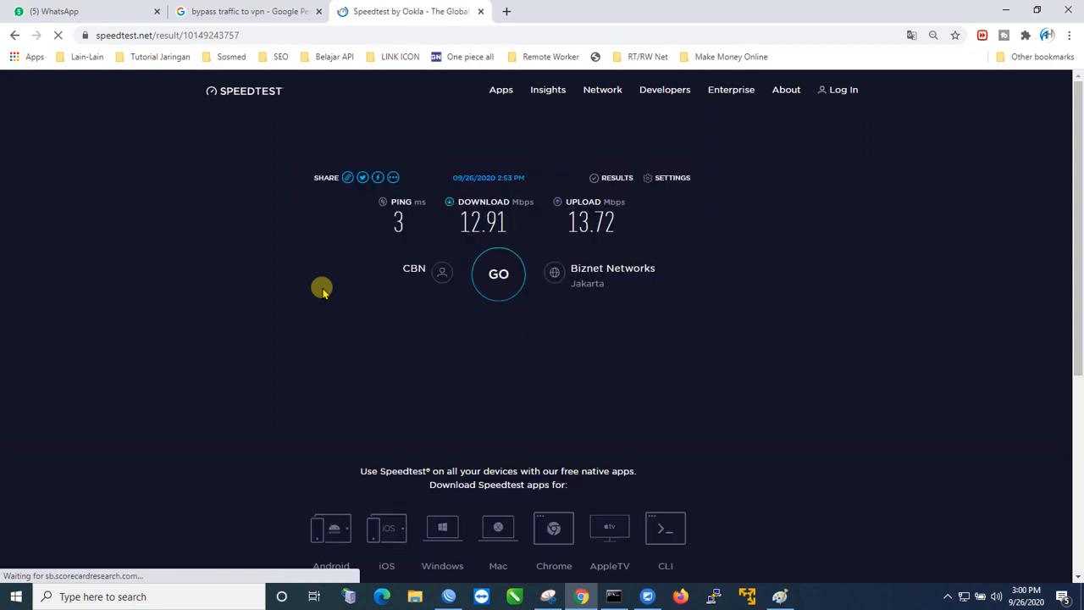
pyautogui.click(302, 38)
pyautogui.click(303, 39)
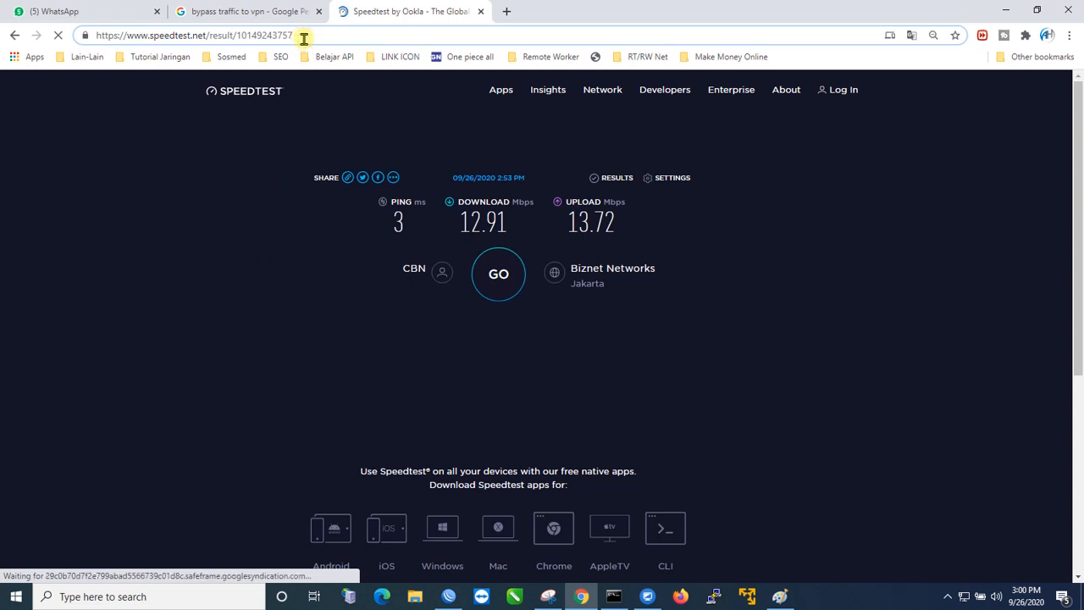
pyautogui.moveTo(303, 38); pyautogui.dragTo(87, 35)
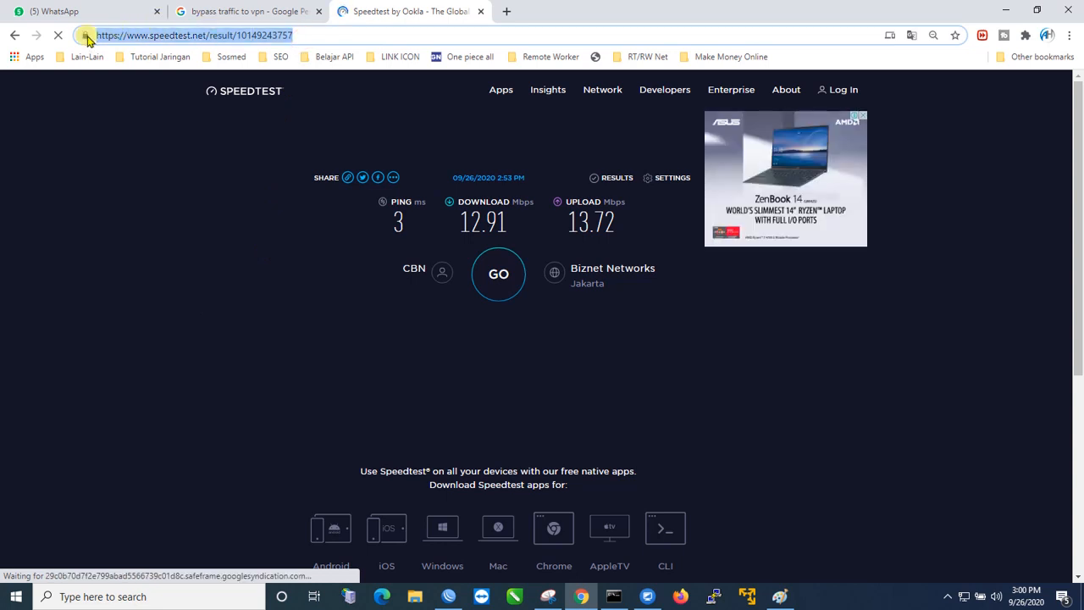
pyautogui.write('speedtest.cbn.id')
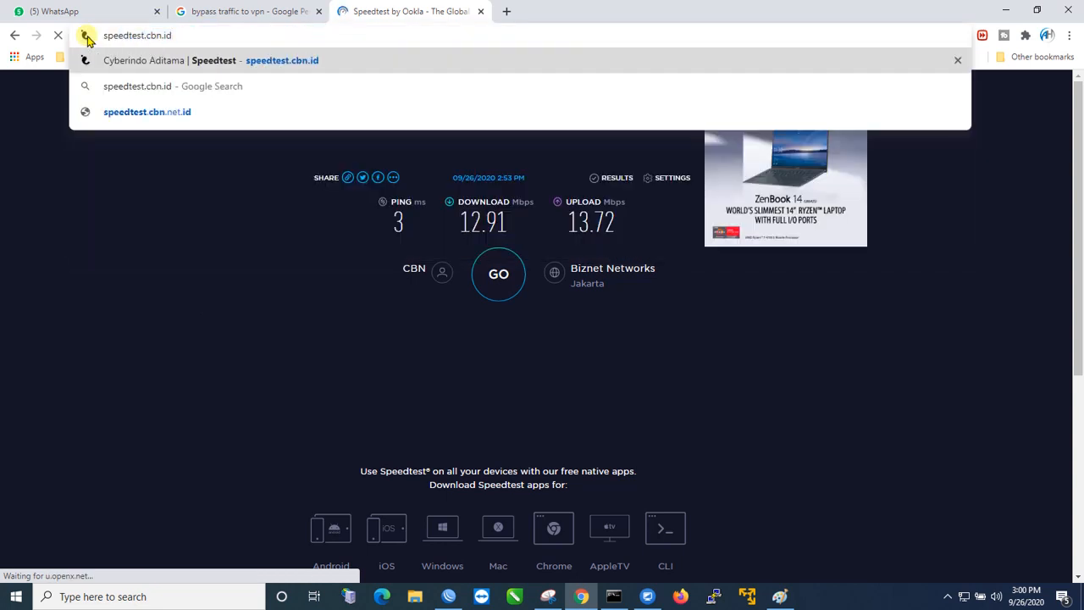
pyautogui.press('BackSpace')
pyautogui.press('BackSpace')
pyautogui.press('BackSpace')
pyautogui.press('BackSpace')
pyautogui.press('BackSpace')
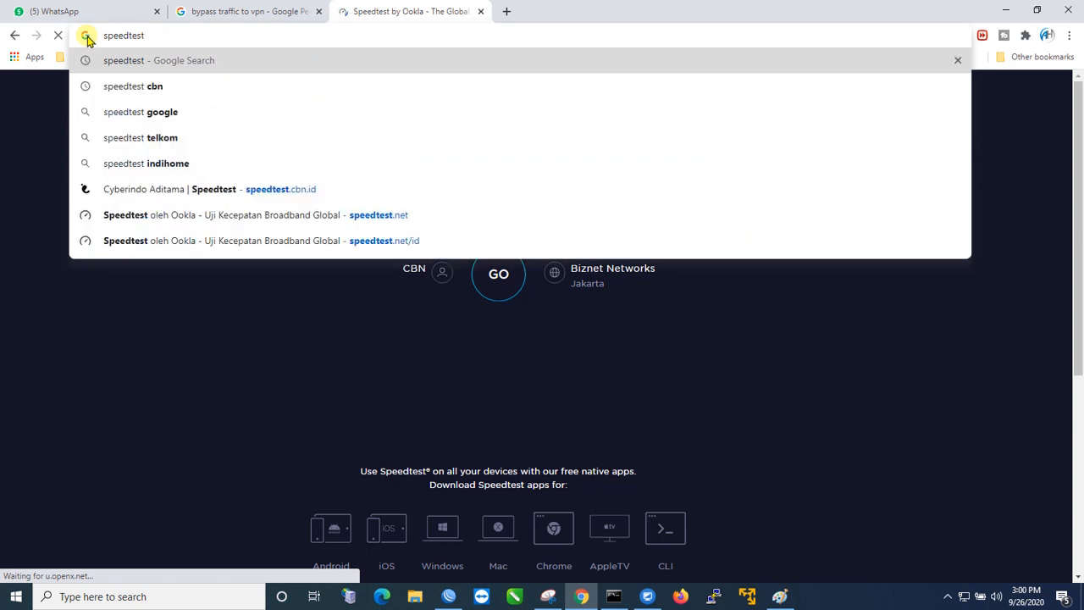
pyautogui.press('Return')
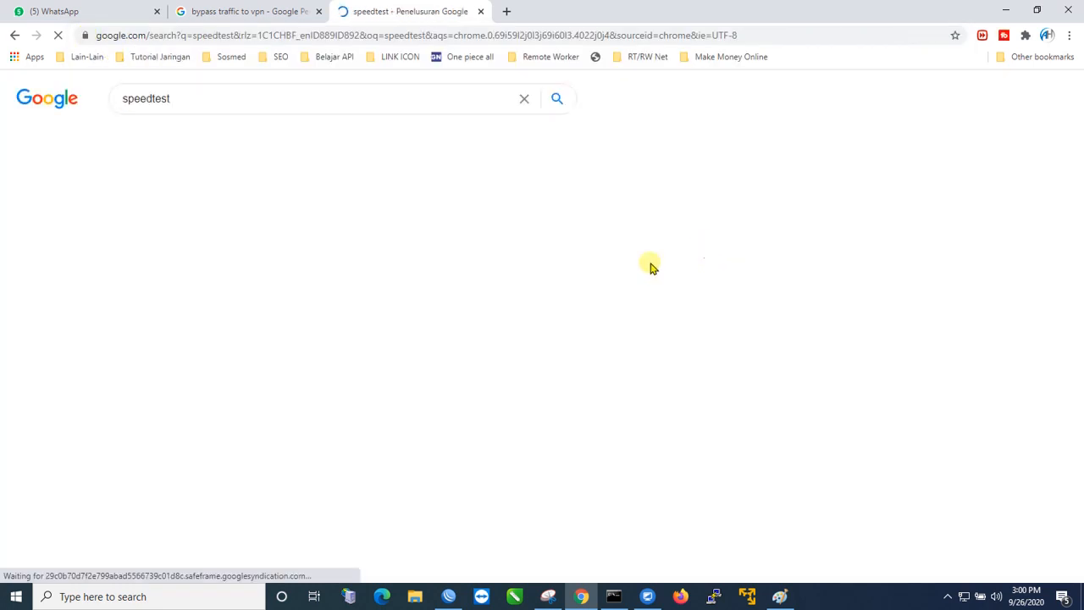
pyautogui.click(213, 218)
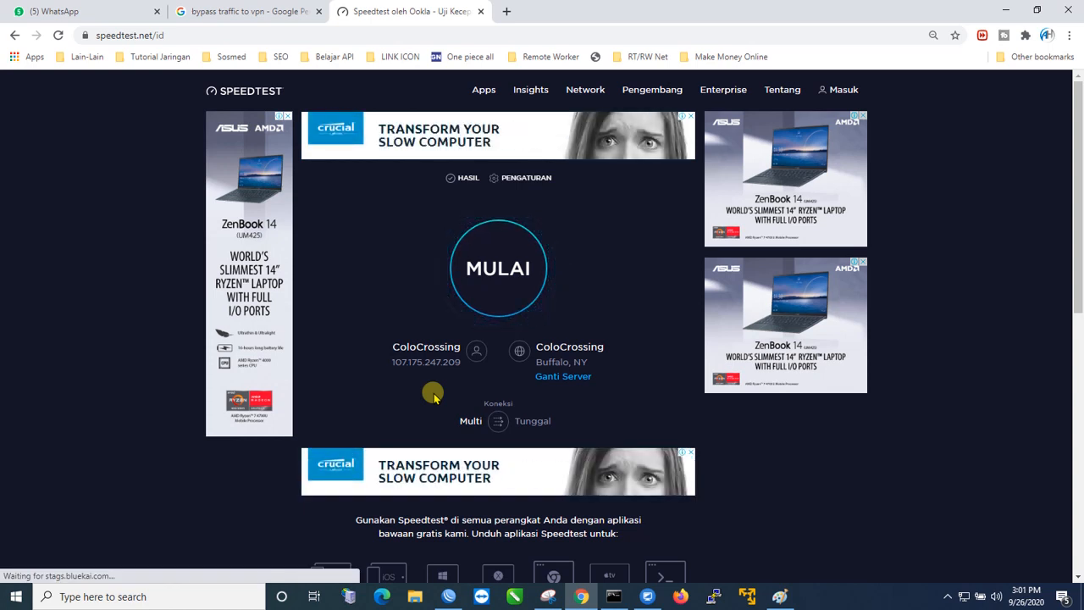
# Step: Start a speed test, switch to WinBox and open the interface list to watch l2tp-out1's traffic
pyautogui.click(494, 265)
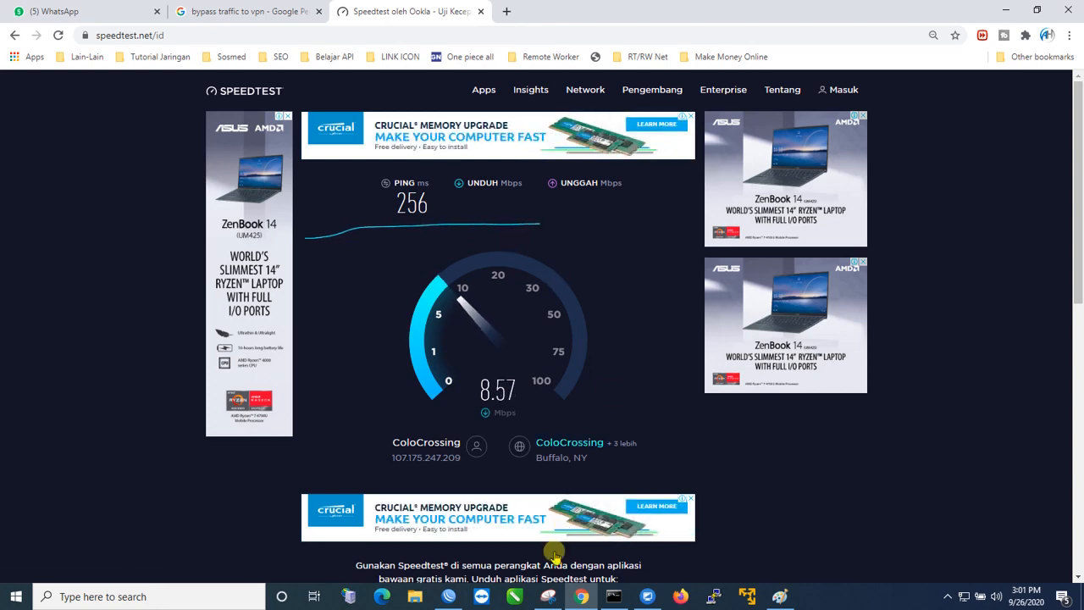
pyautogui.click(449, 596)
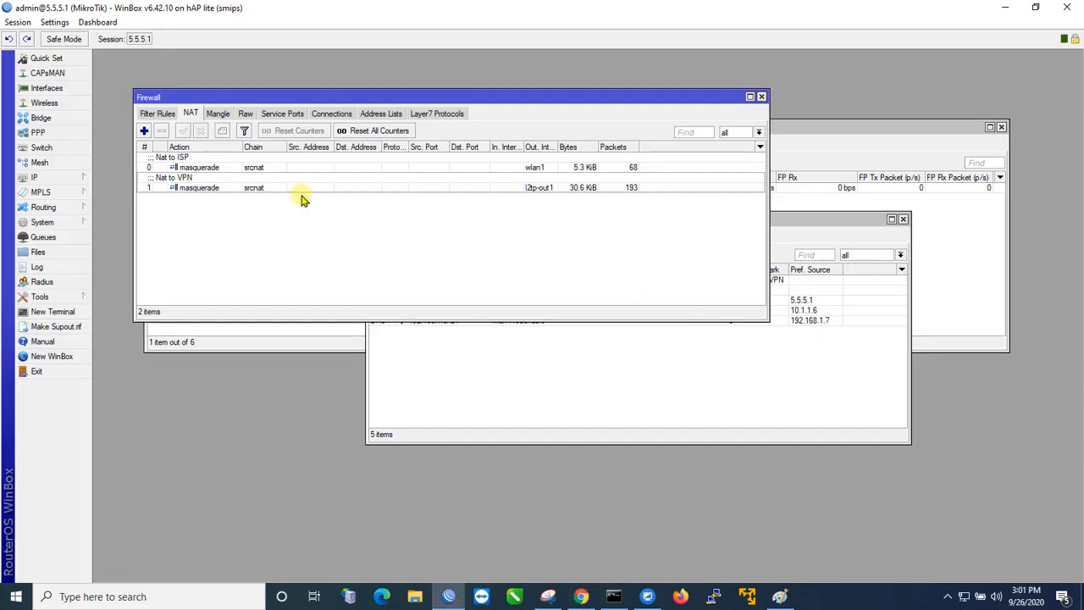
pyautogui.click(57, 88)
pyautogui.click(465, 373)
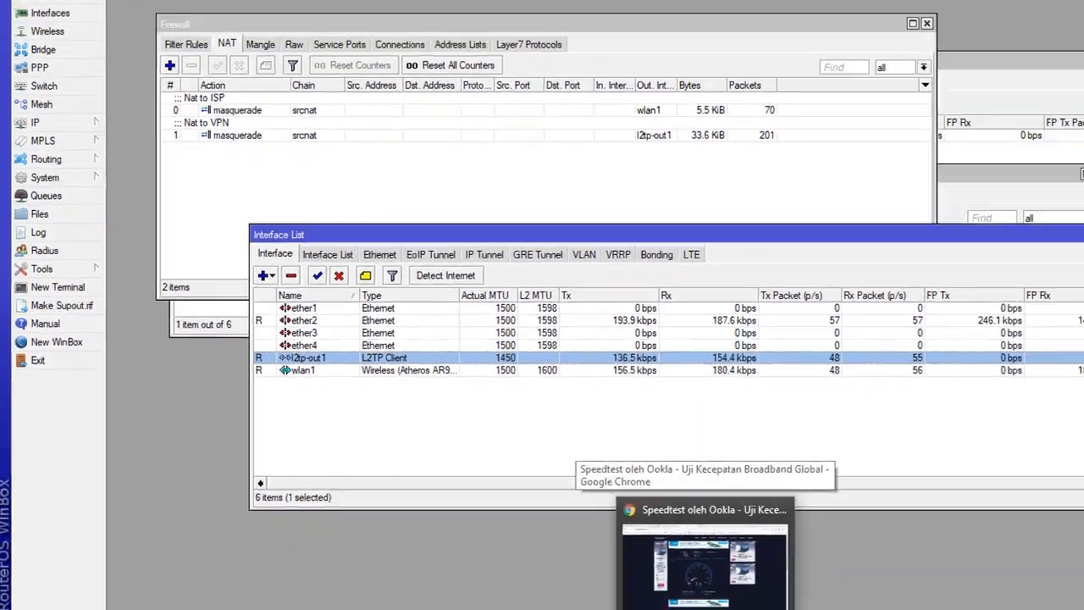
# Step: Alternate between Chrome and WinBox to compare the running test with the l2tp-out1 traffic and view the test result
pyautogui.click(585, 597)
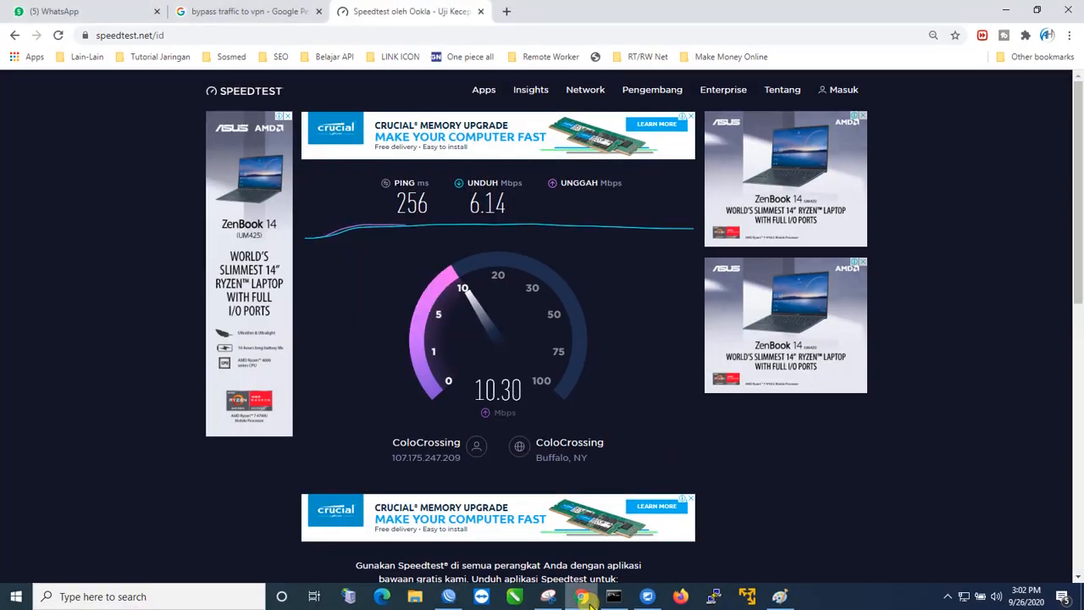
pyautogui.click(588, 599)
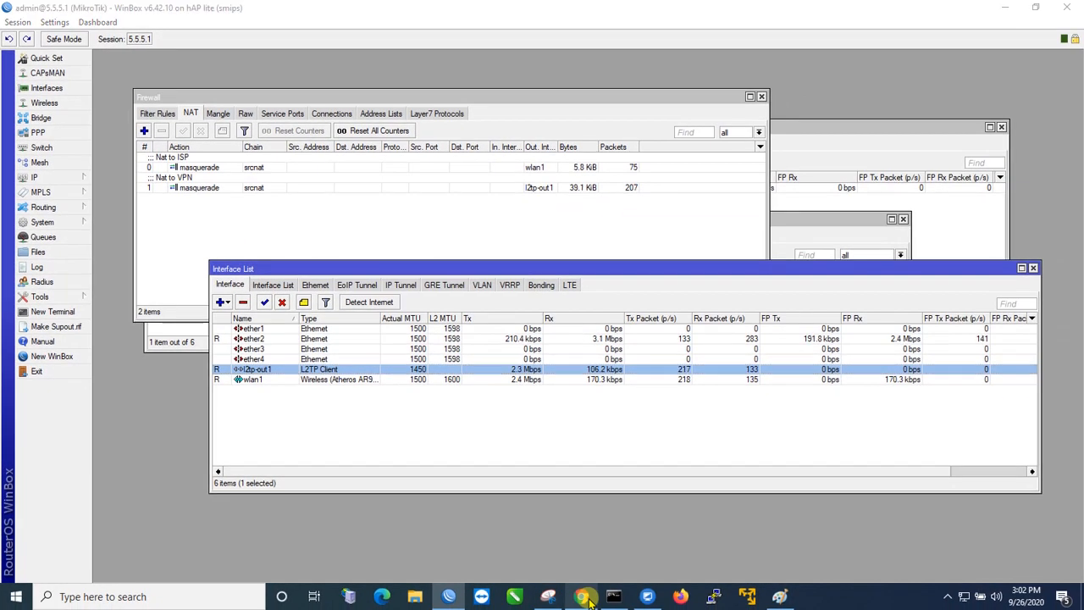
pyautogui.click(584, 597)
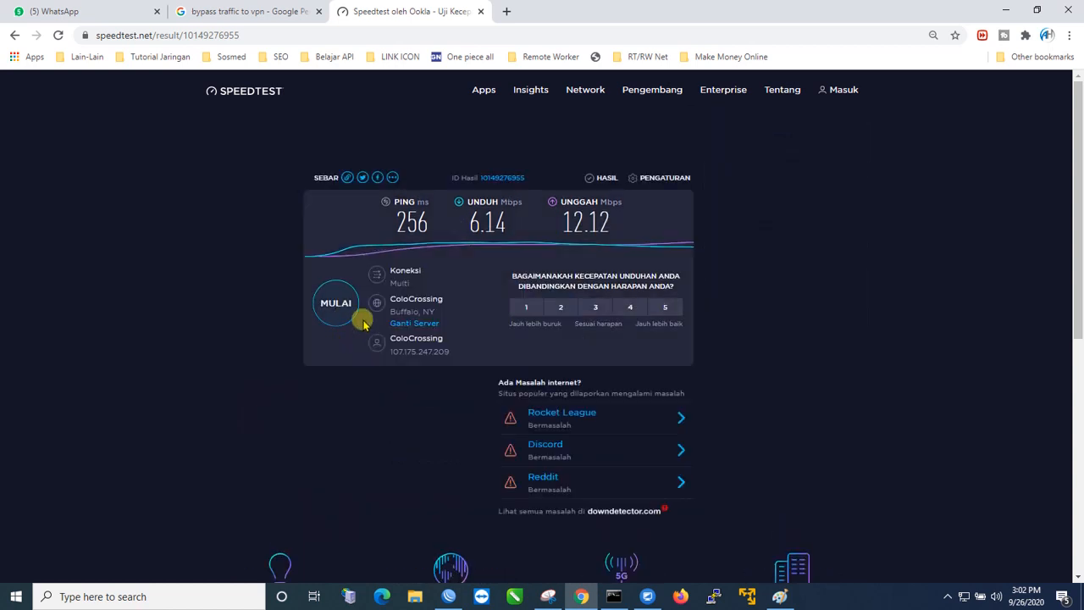
# Step: Run the speed test again, monitor l2tp-out1's Tx and Rx rates in WinBox, and return to Chrome for the result
pyautogui.click(354, 313)
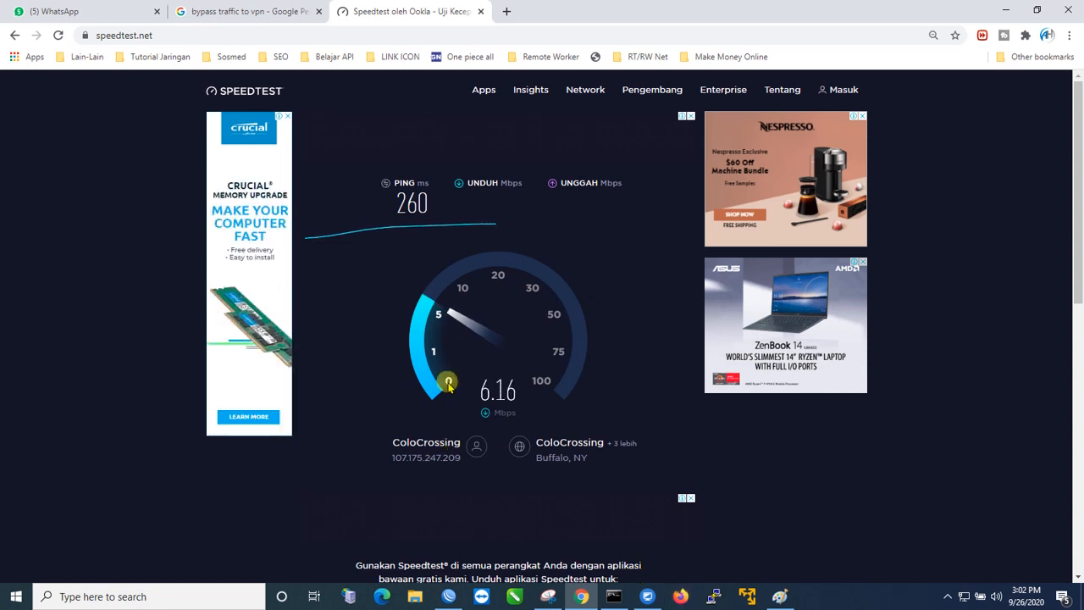
pyautogui.click(449, 597)
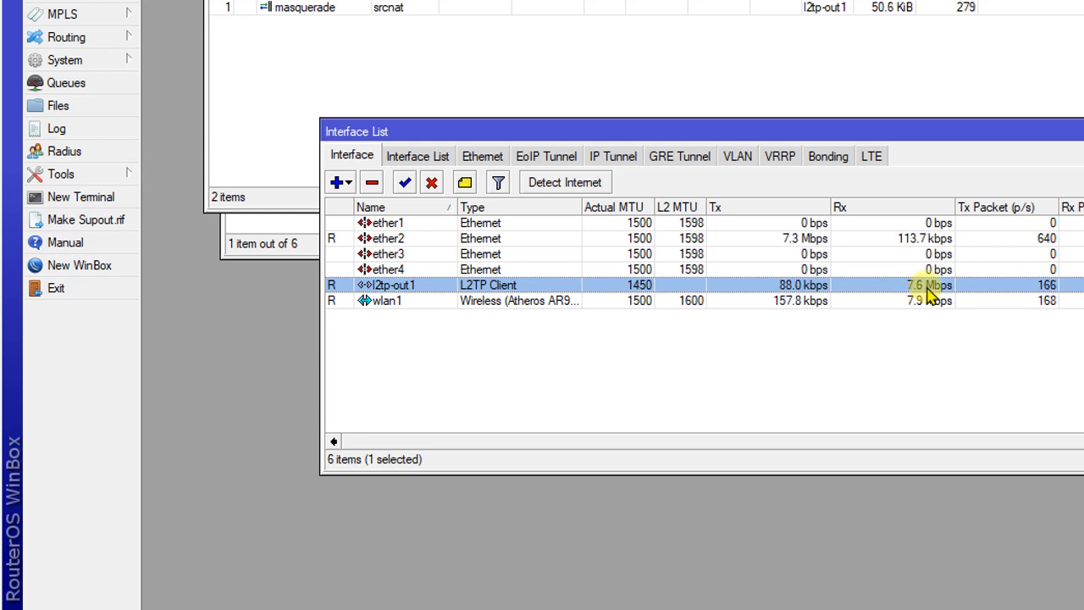
pyautogui.click(965, 366)
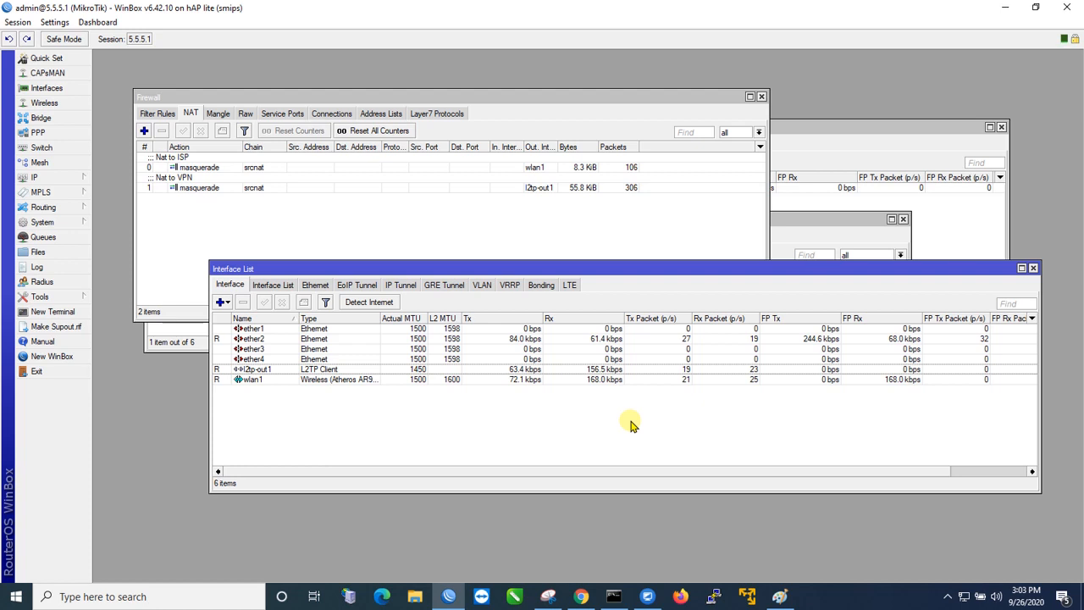
pyautogui.click(581, 595)
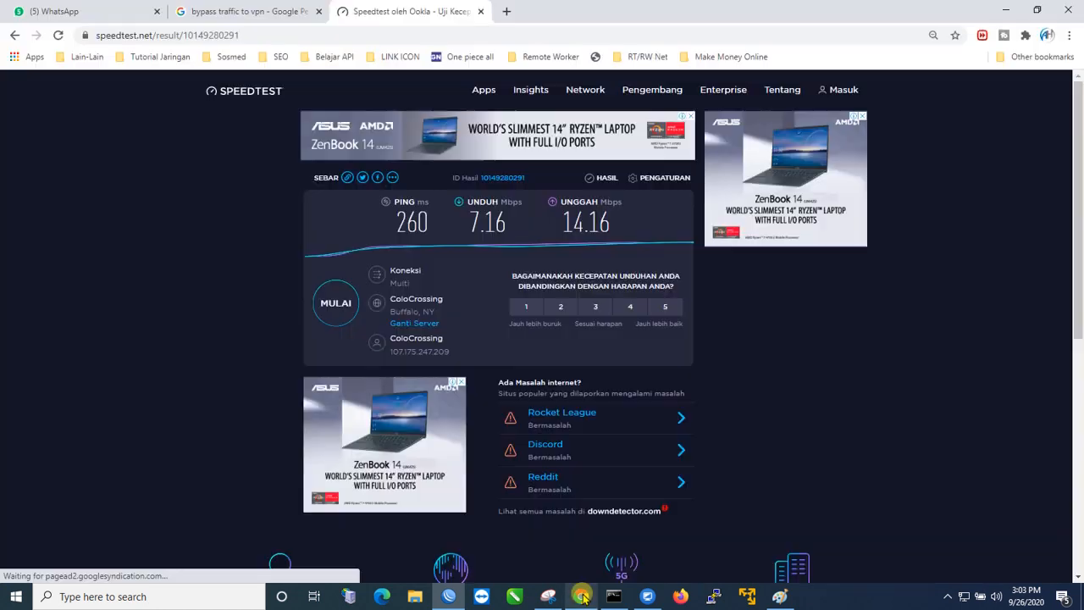